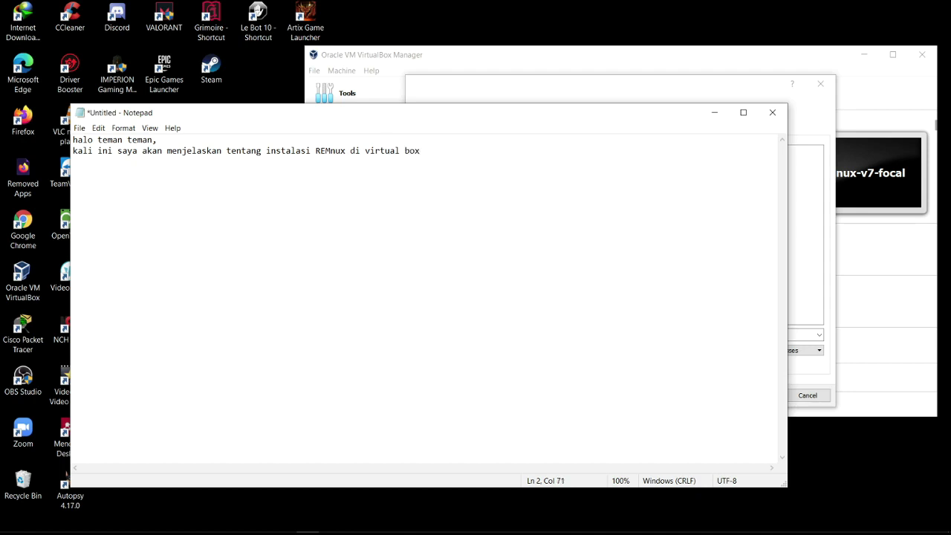
Step: Begin a new paragraph in the note with "nah untuk teman teman yg belum tau apa itu REMnux, nanti"
key(Return)
text(nah untujk tema)
key(BackSpace)
text(ntuk teman teman yg belum t)
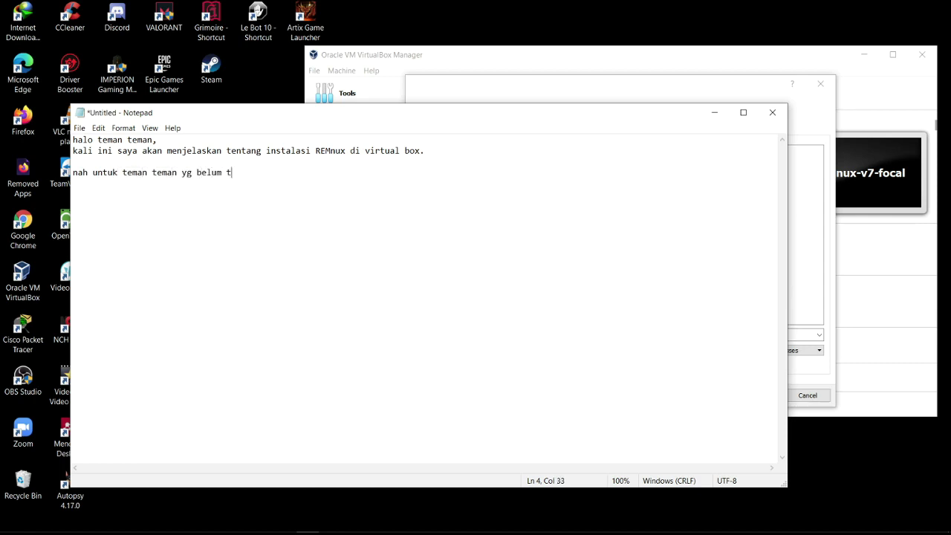
text(au apa itu r)
key(BackSpace)
text(re)
key(BackSpace)
key(BackSpace)
text(RE)
key(BackSpace)
text(EMnux, nanti)
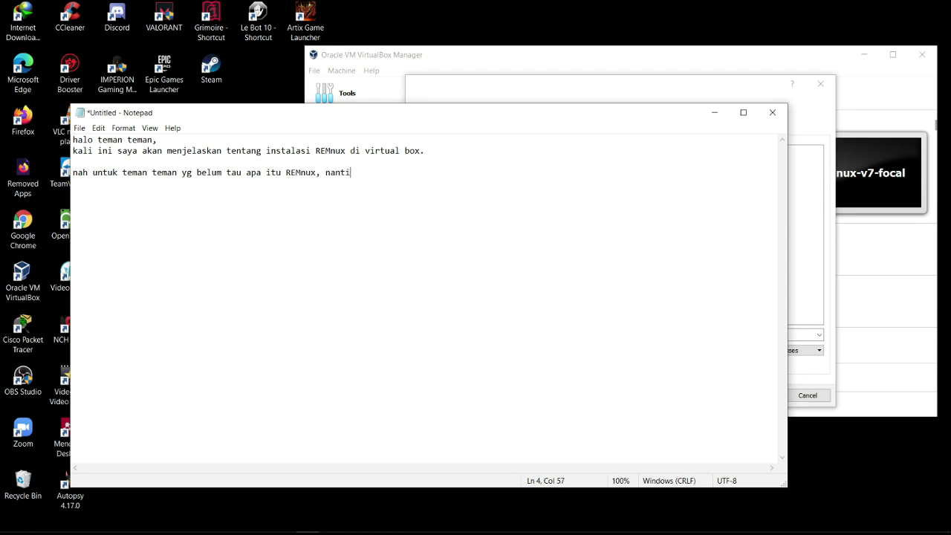
Step: Complete the sentence with "website resmi nya akan saya taruh di colom deskripsi yaaa" and add the line "oke gass langsung ke pembahasan.."
text( websirte)
key(BackSpace)
key(BackSpace)
key(BackSpace)
text(te resmi nya akan saya taruh)
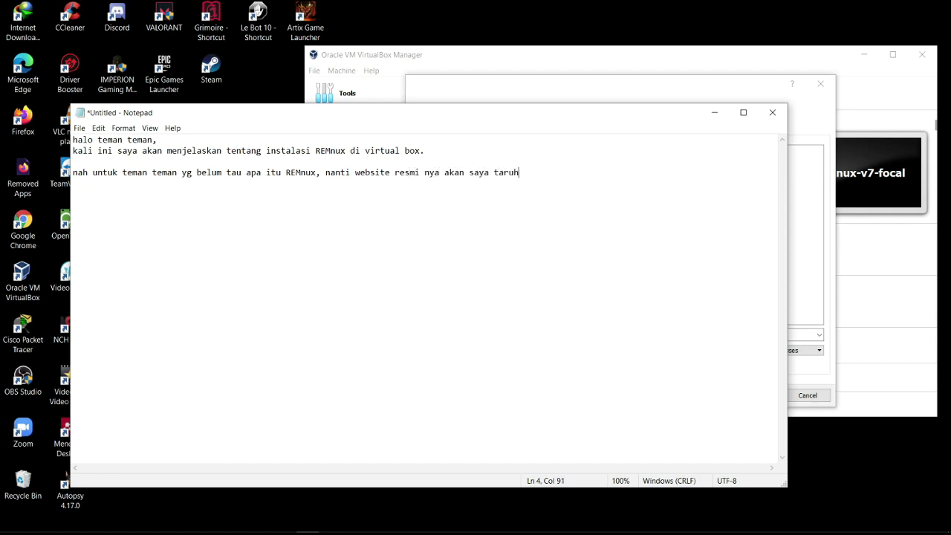
text( di colom deskripsi yaaa)
key(Return)
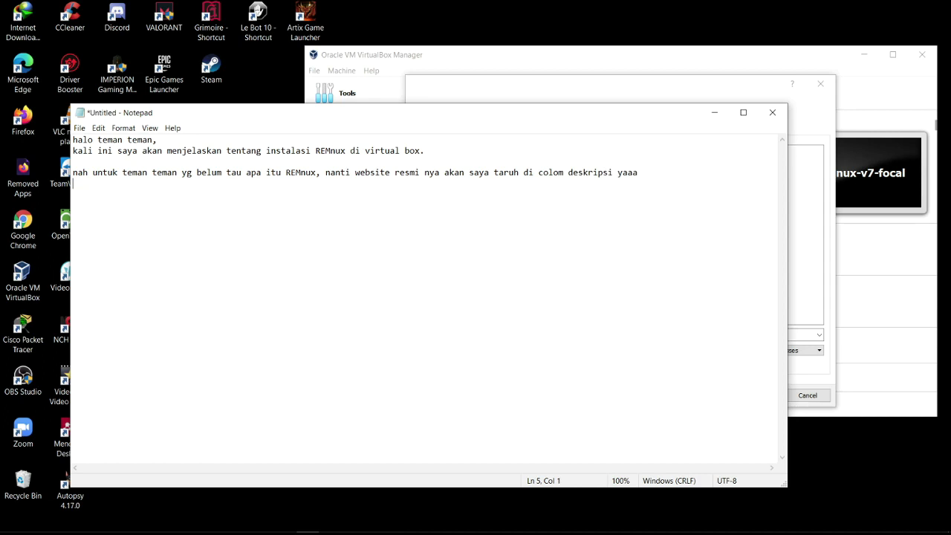
text(oke gass langsung ke pembahasan..)
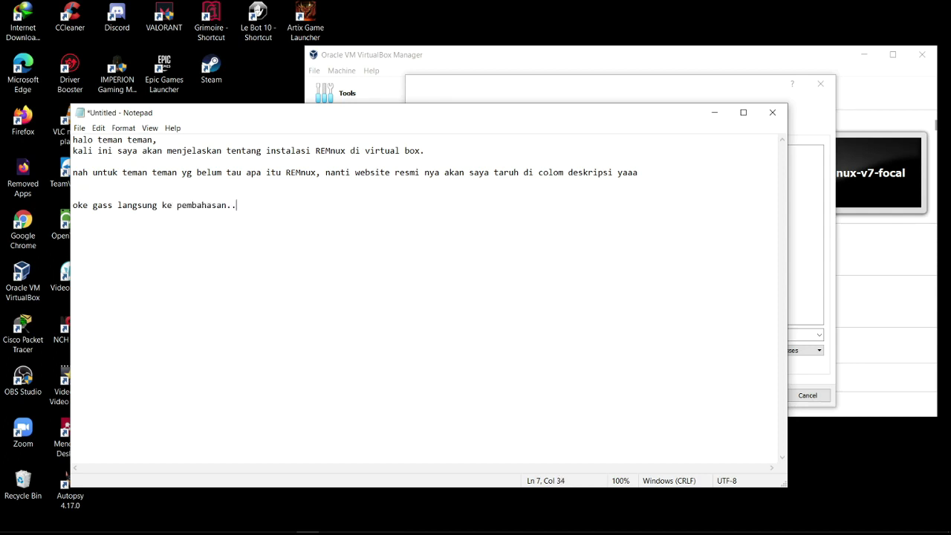
Step: Switch to VirtualBox's appliance import and choose remnux-v7-virtualbox_2 from the My ISO Files folder in Documents as the source
click(715, 113)
click(567, 166)
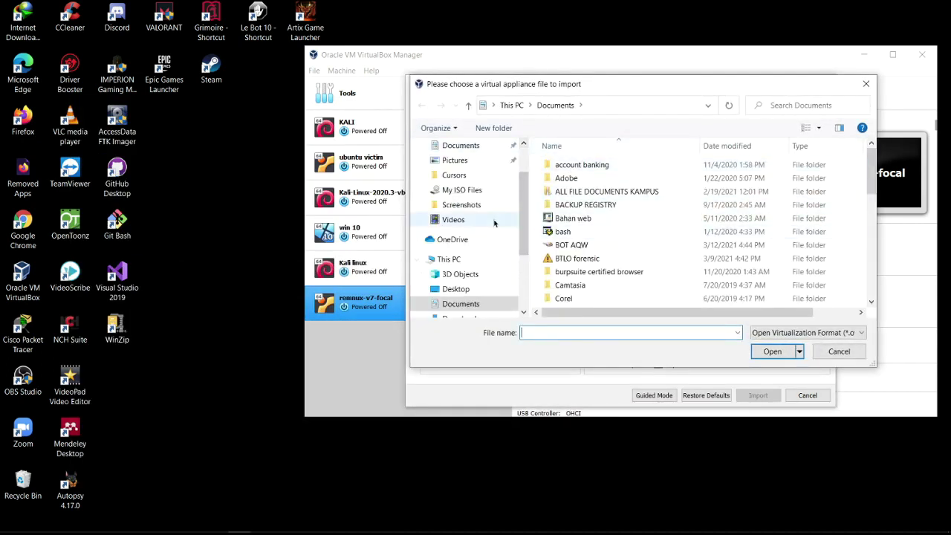
scroll(583, 251, down, 4)
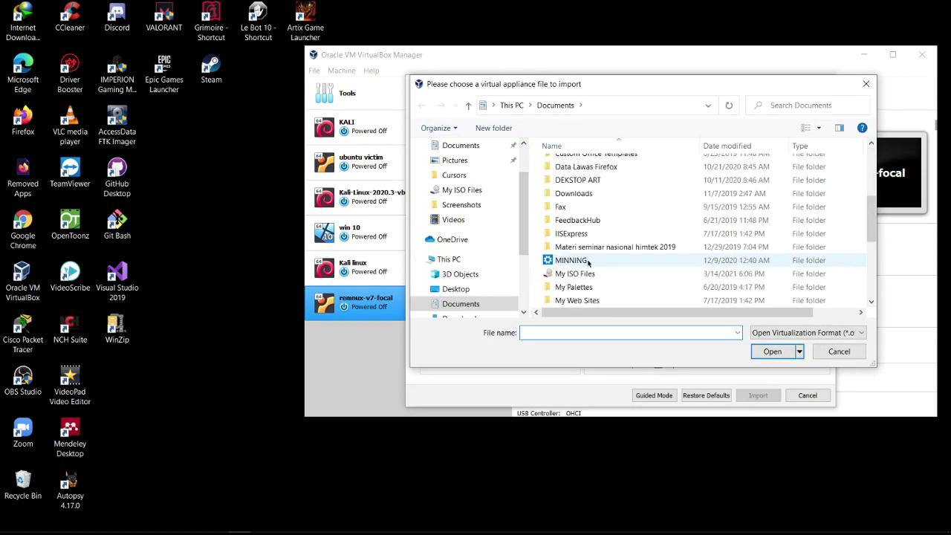
double_click(586, 274)
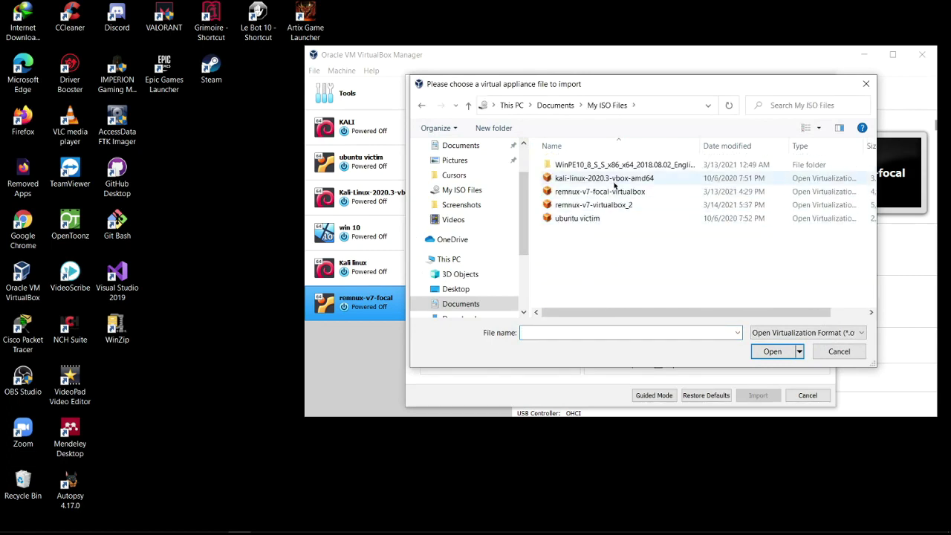
click(594, 205)
click(772, 350)
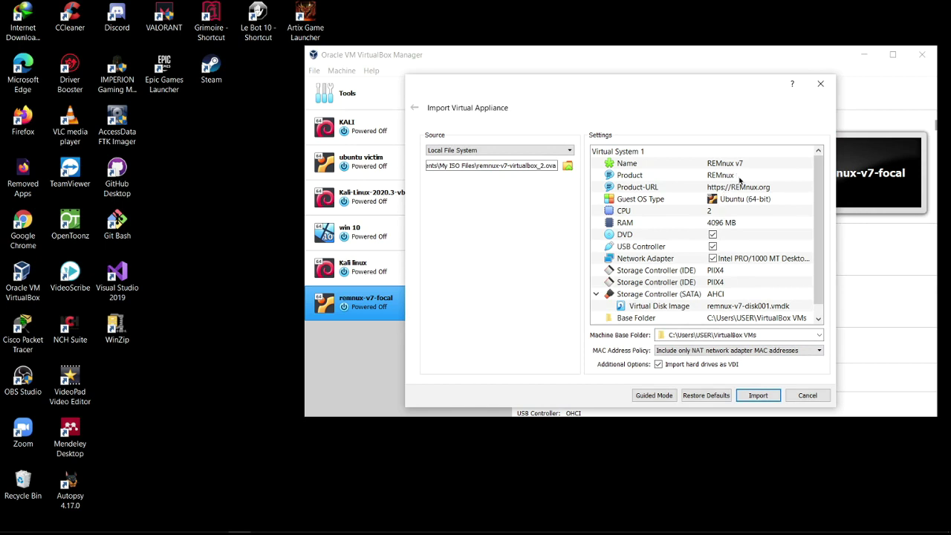
Step: Set the appliance's RAM to 2096 MB and start the import
click(717, 223)
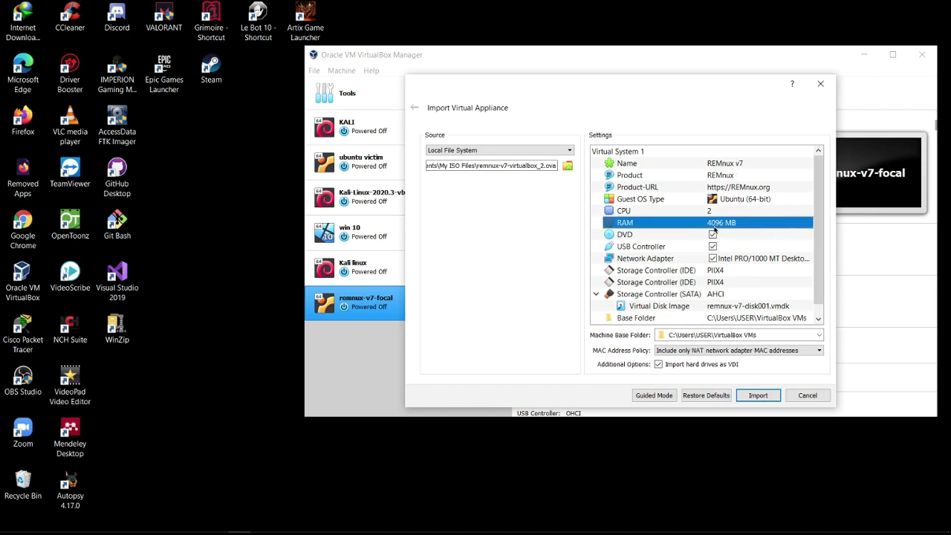
click(715, 224)
click(714, 222)
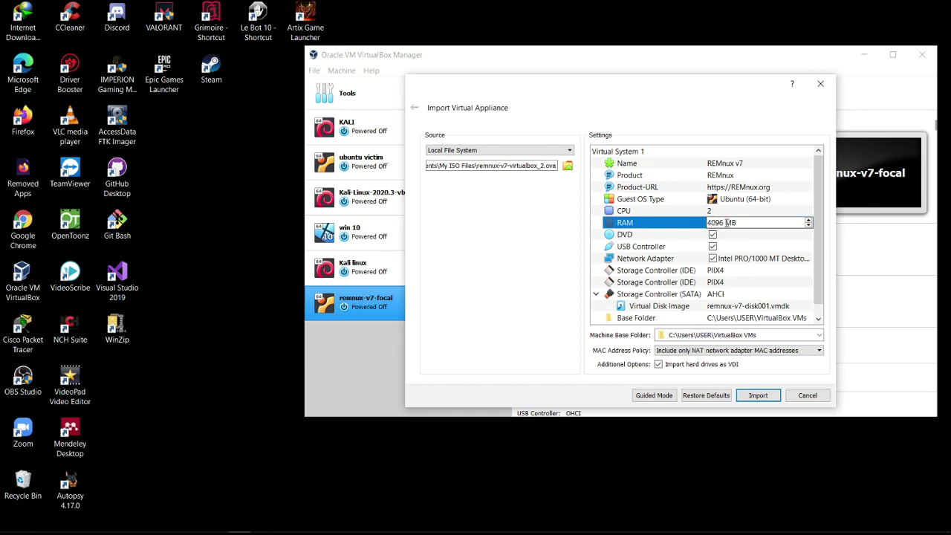
key(BackSpace)
text(2)
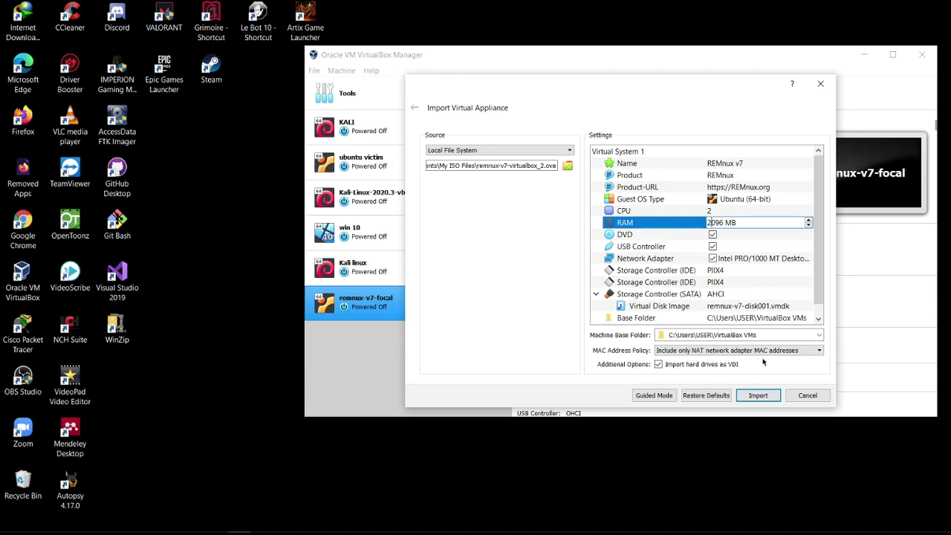
click(759, 395)
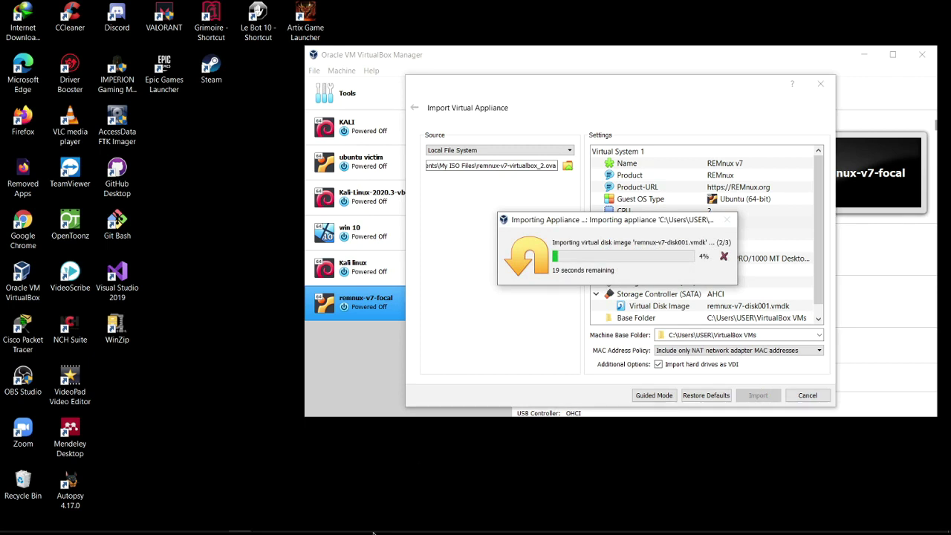
Step: Switch to the Notepad note and add "nah kita tunggu dulu import nya selesai ya teman teman... baru kita lanjut" as a new paragraph
click(305, 524)
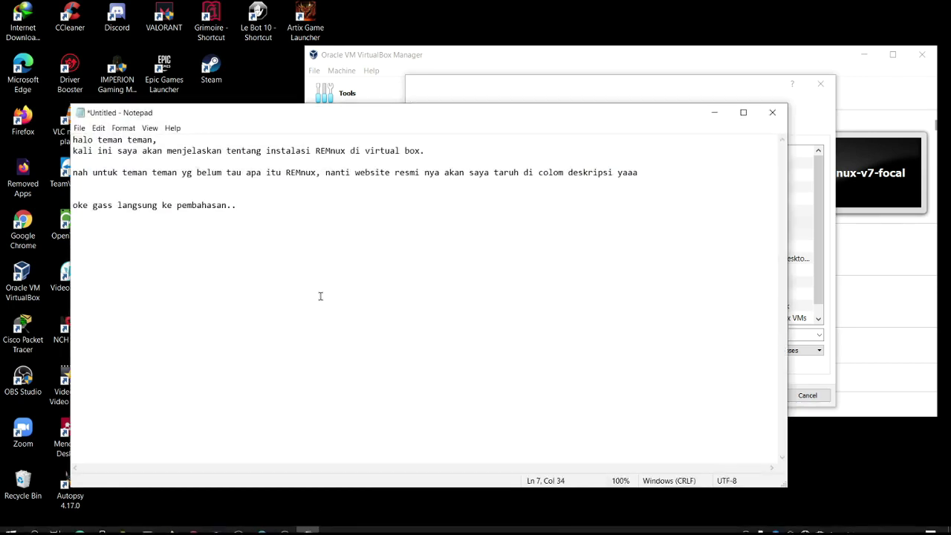
key(Return)
key(Return)
text(nah kita )
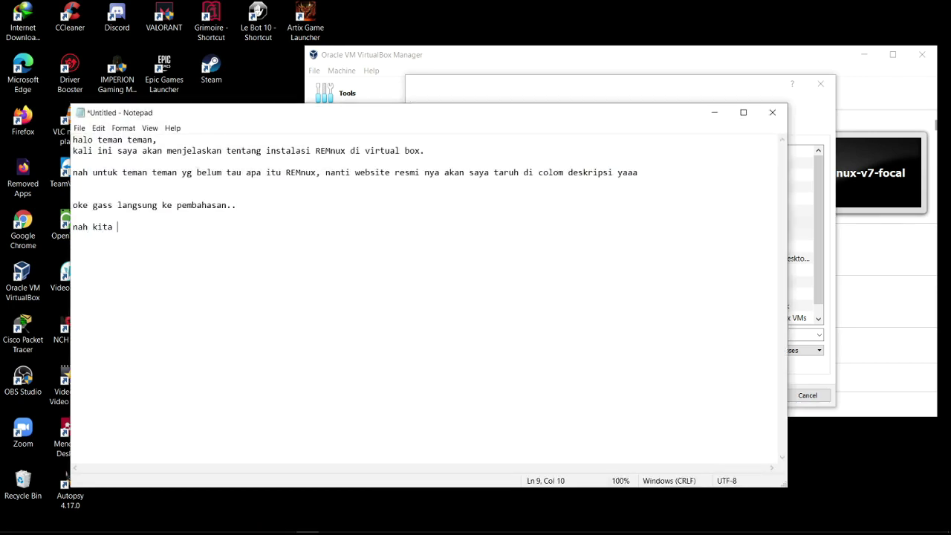
text(tunggu dulu import nya se)
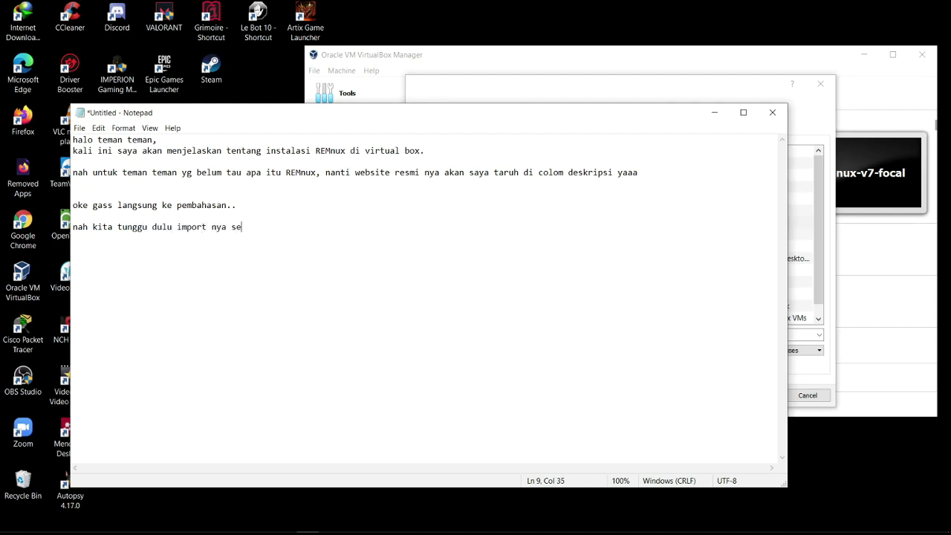
text(lesai ya teman teman)
text(... baru kita lan)
text(uu)
key(BackSpace)
key(BackSpace)
text(jut)
key(BackSpace)
text(ut)
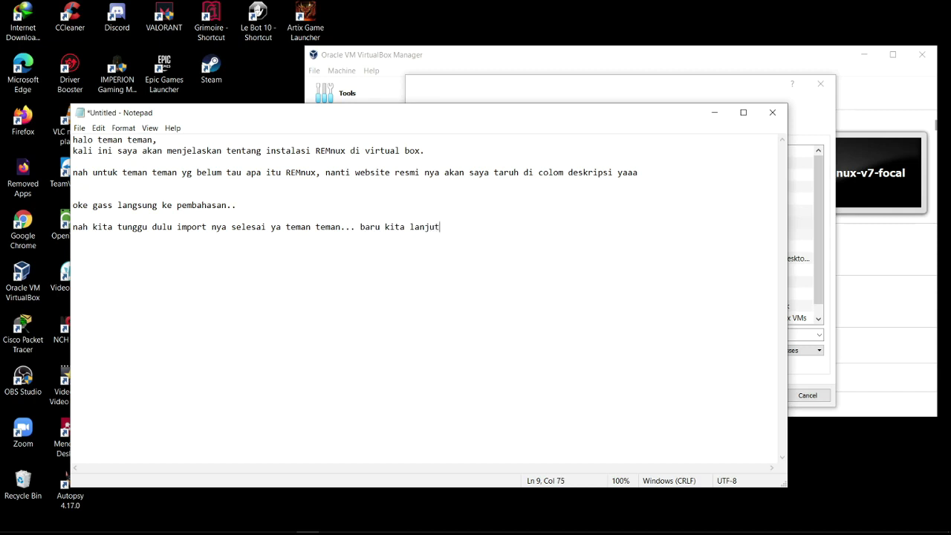
Step: Finish the note's last sentence with "ke tahap berikut nya :)"
text( ke tahap ber)
key(BackSpace)
key(BackSpace)
key(BackSpace)
text(berikut nya)
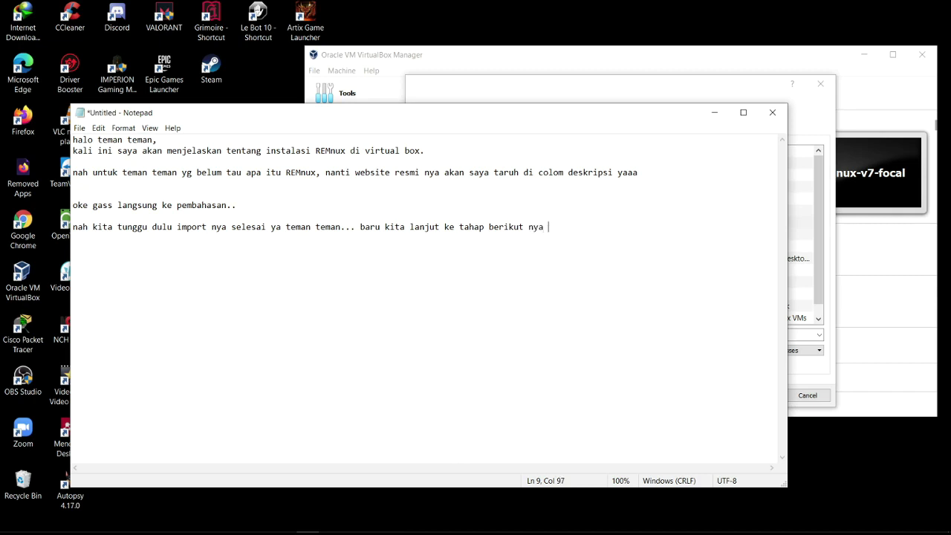
text( :))
Step: Raise the display brightness and return to VirtualBox to follow the appliance import
key(XF86MonBrightnessUp)
key(XF86MonBrightnessUp)
key(XF86MonBrightnessUp)
key(XF86MonBrightnessUp)
key(XF86MonBrightnessUp)
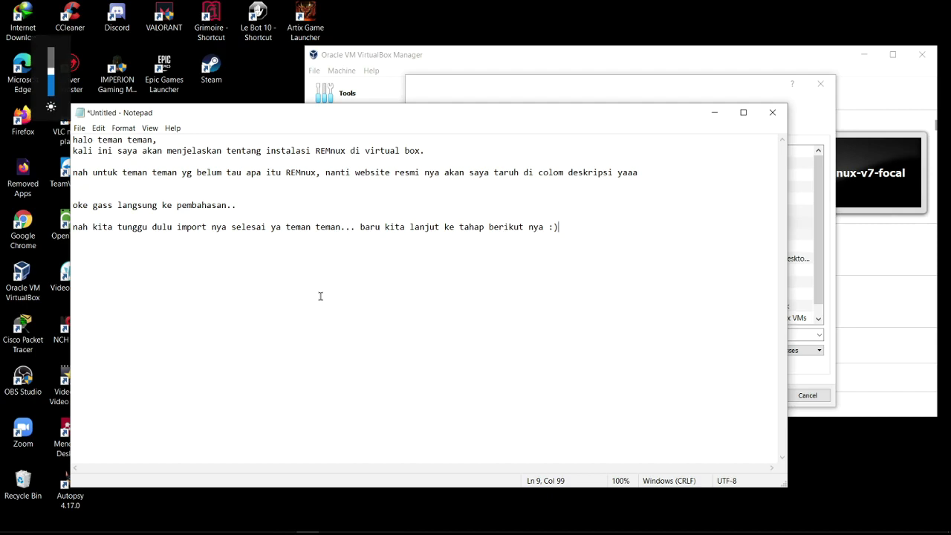
click(714, 113)
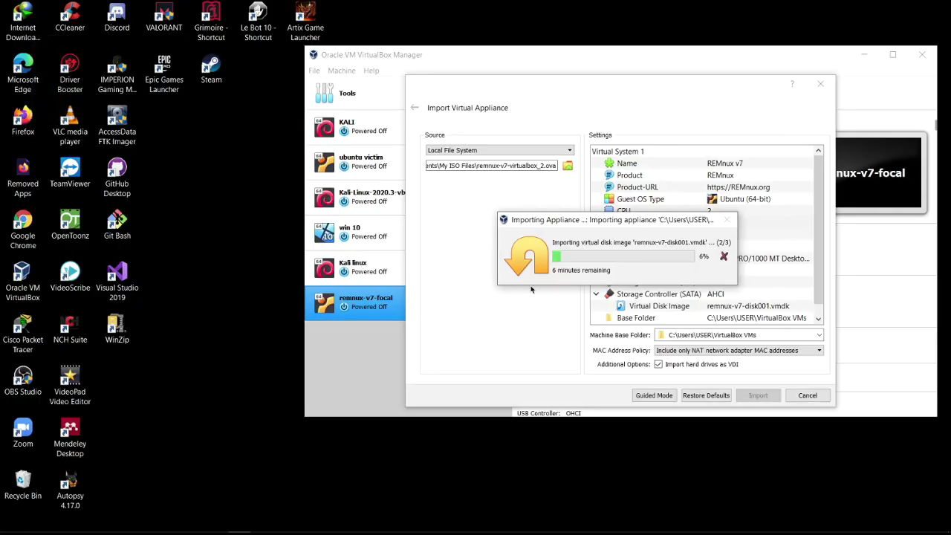
mouse_move(287, 524)
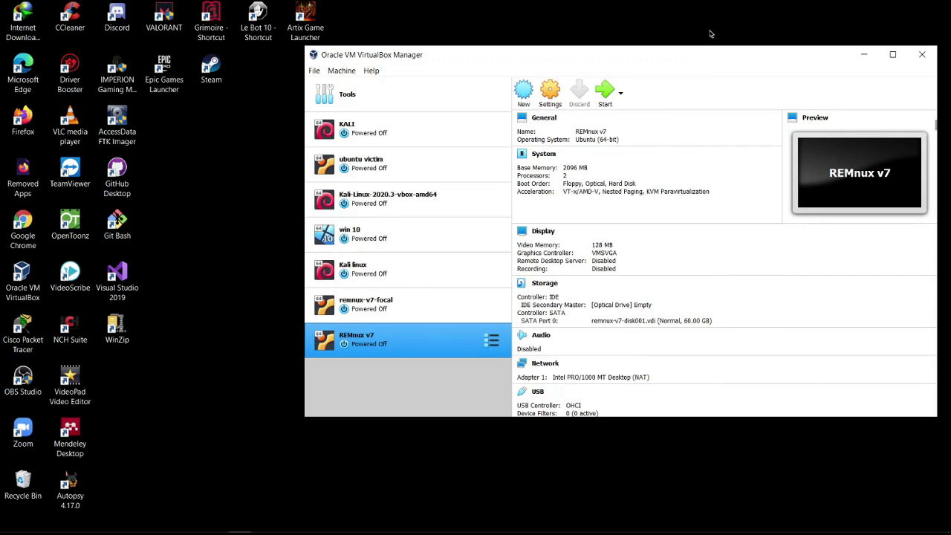
Step: Open the settings of the REMnux v7 machine and attach network Adapter 1 to Bridged Adapter
click(551, 93)
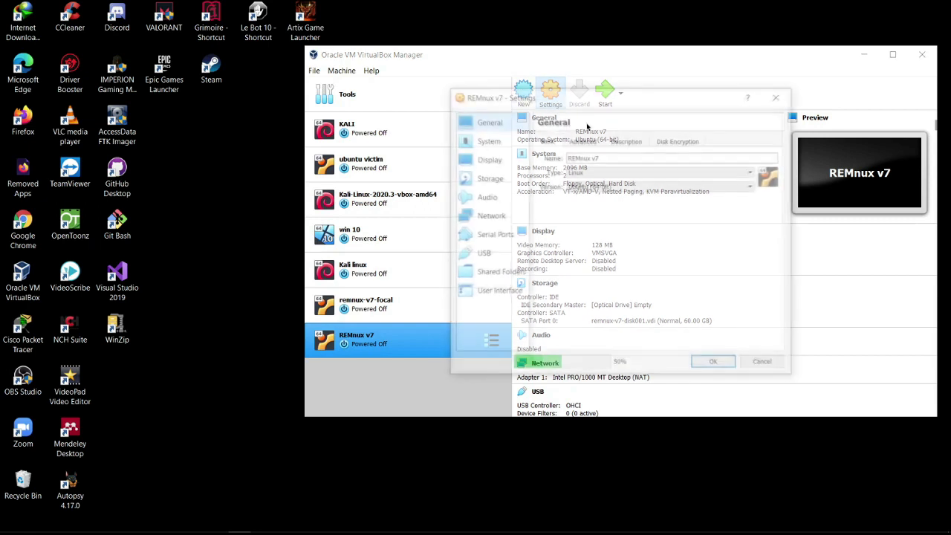
click(489, 141)
click(497, 160)
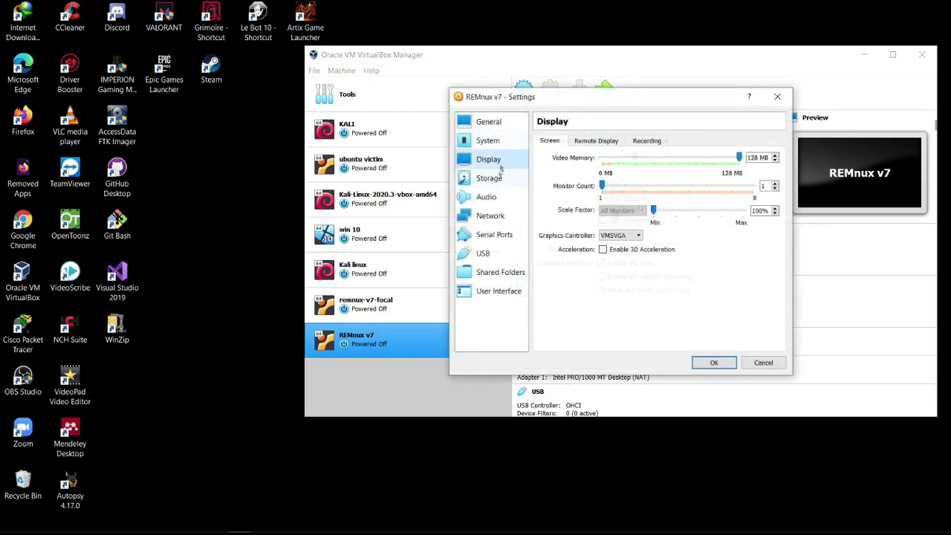
click(497, 180)
click(495, 198)
click(497, 219)
click(645, 171)
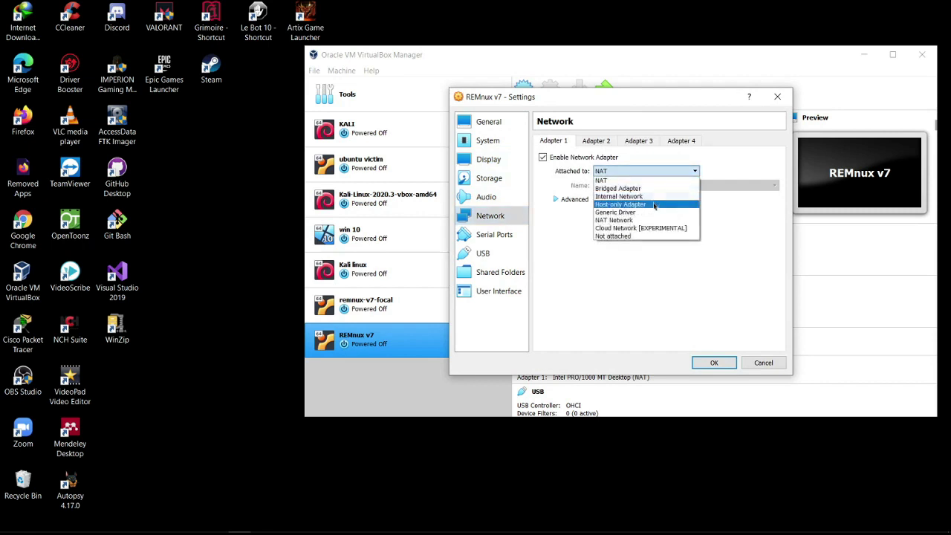
click(652, 190)
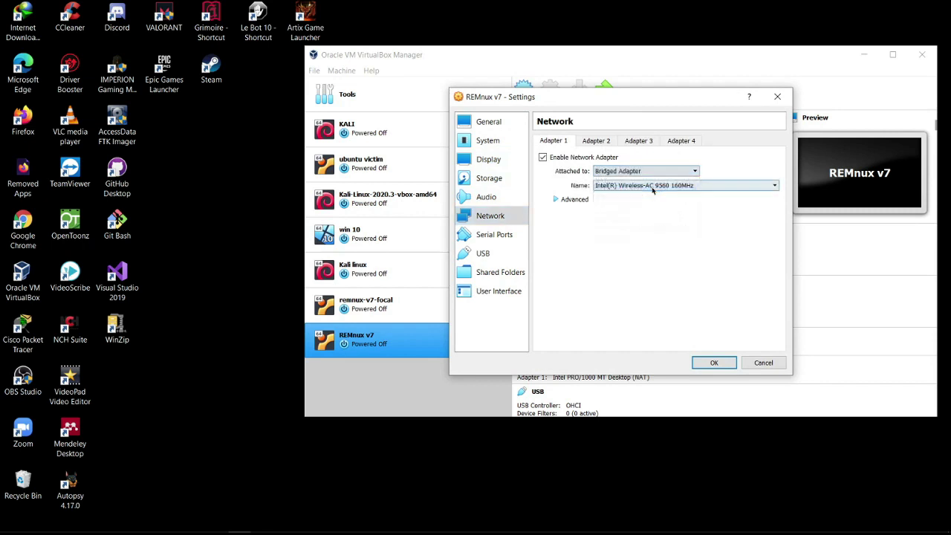
Step: Set Adapter 1's promiscuous mode to Allow All, save the settings, and start the REMnux v7 machine
click(594, 200)
click(665, 228)
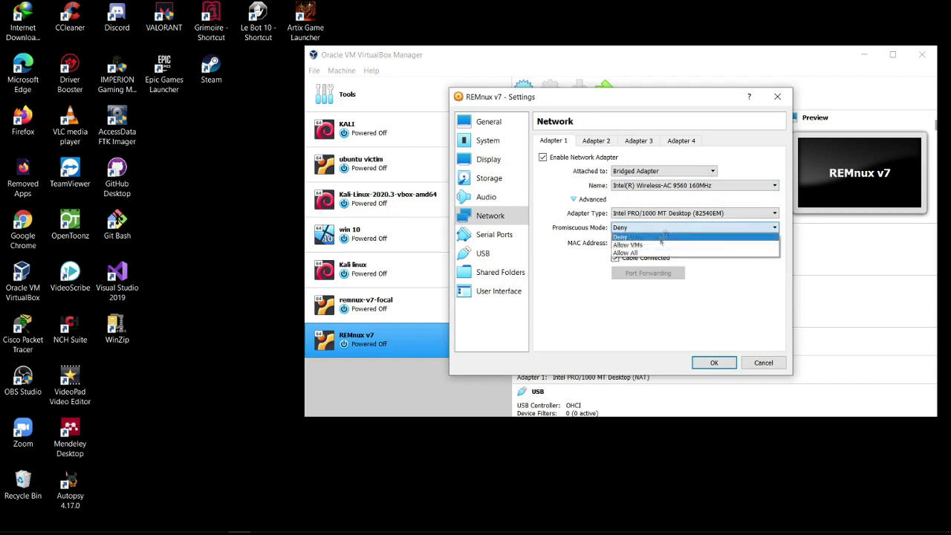
click(661, 253)
click(713, 363)
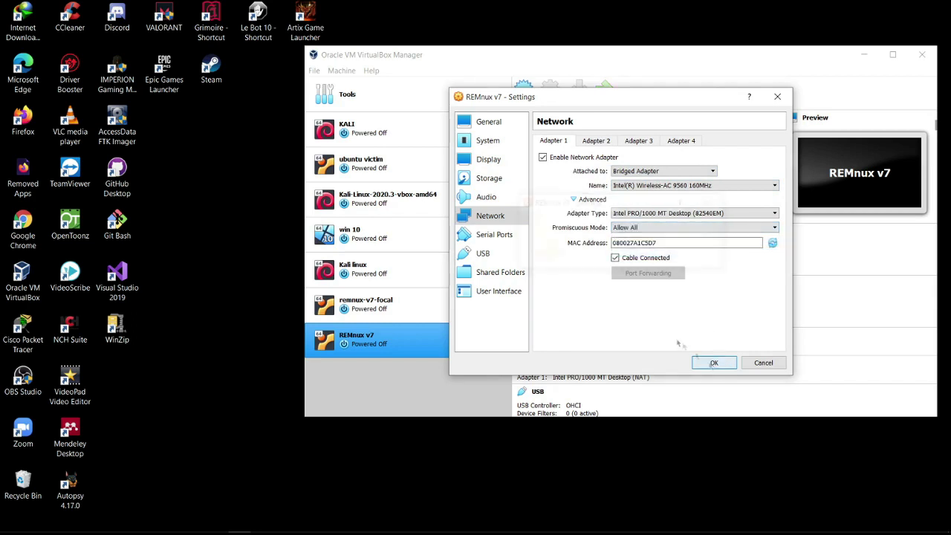
click(611, 102)
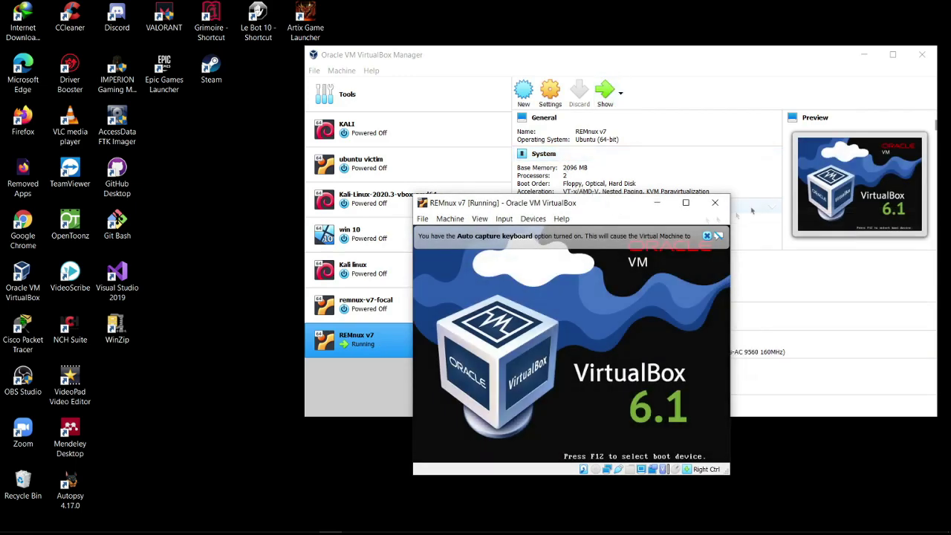
Step: Add the line "nah ini kita udh slesai import dan langsung gas ke REMnux nyaaa" to the Notepad note, then minimize it
click(306, 523)
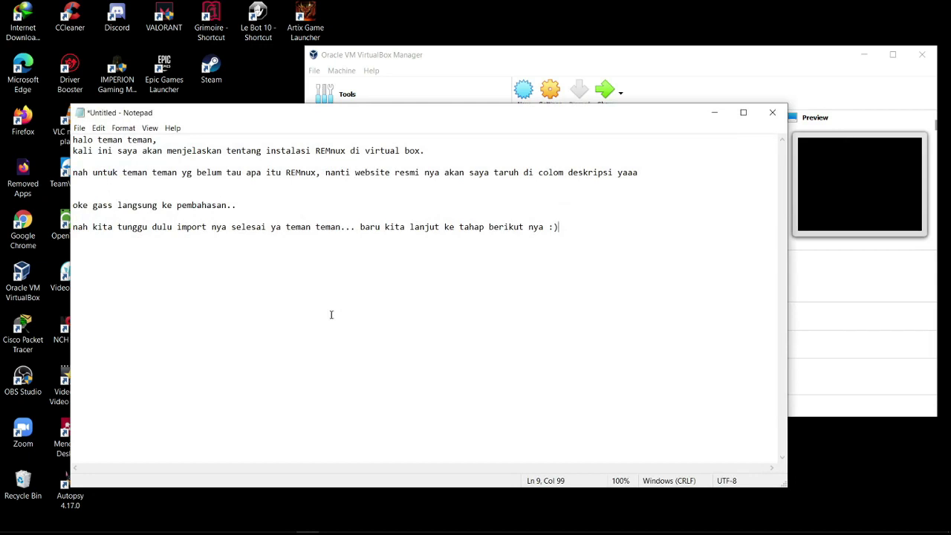
click(433, 280)
click(577, 236)
key(Return)
text(nah ini kita udh slesau)
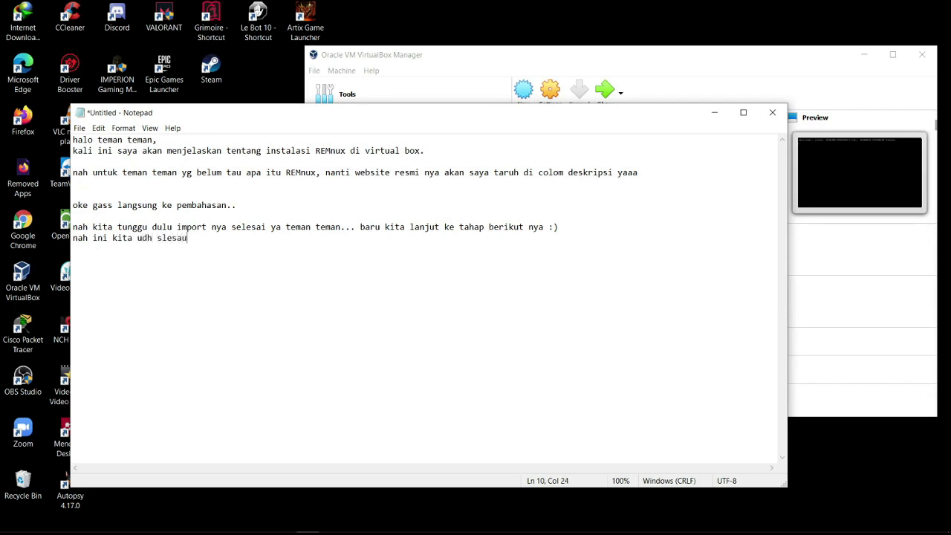
key(BackSpace)
text(i import dan langsung gas ke REMnux nyaaa)
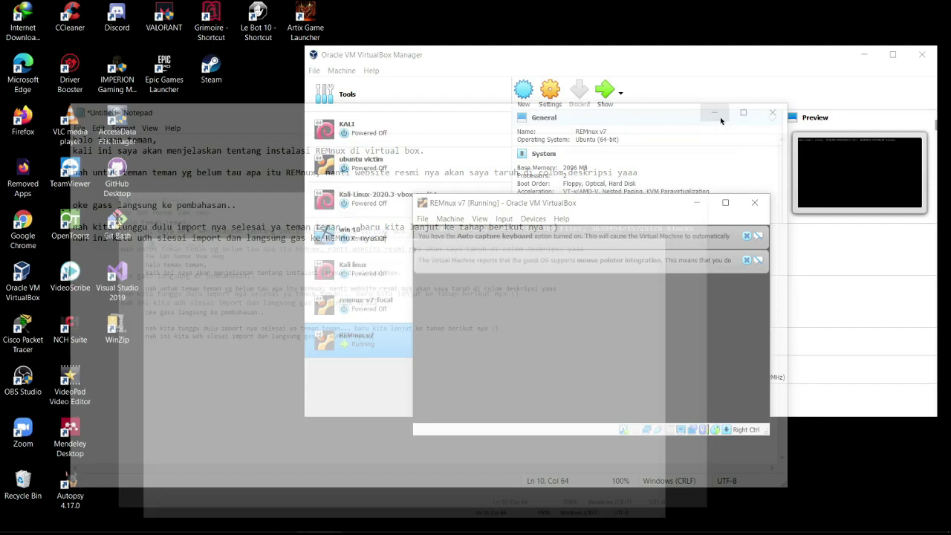
click(714, 112)
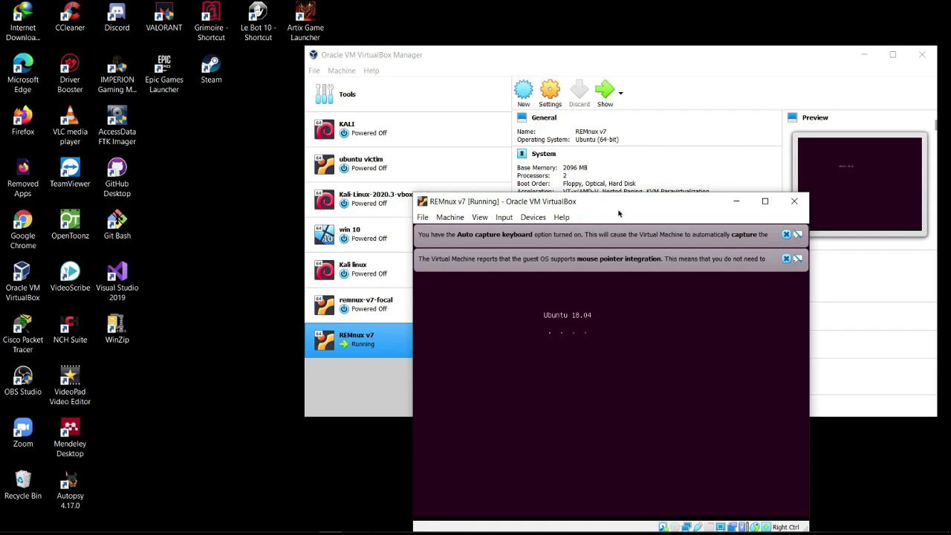
click(477, 219)
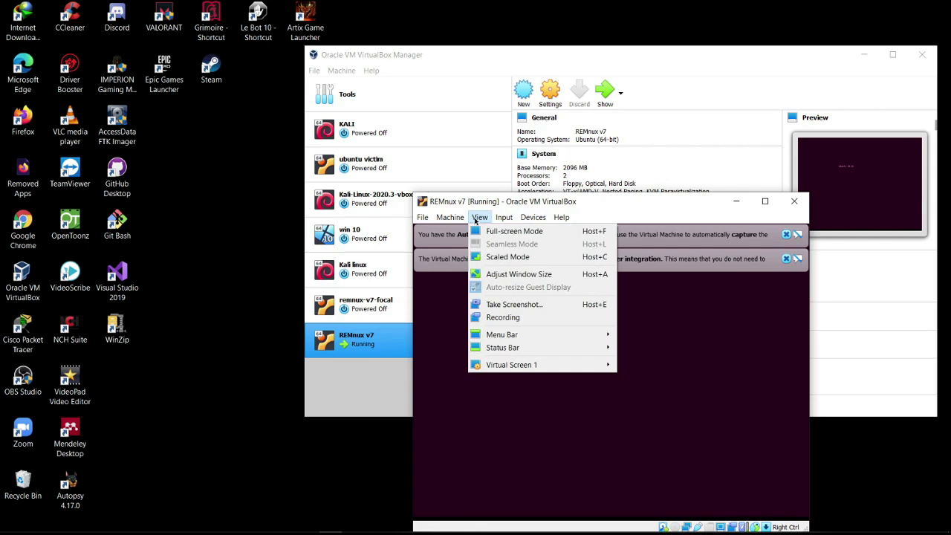
click(476, 218)
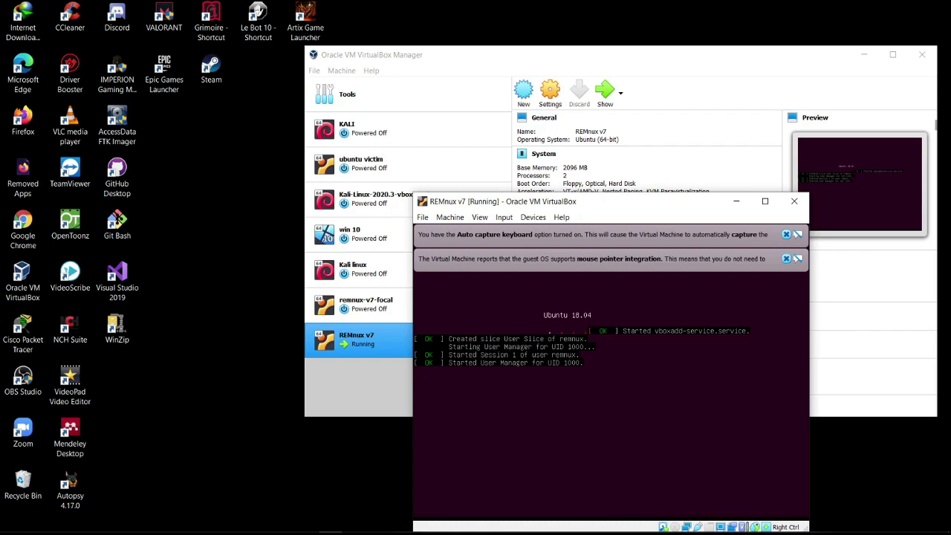
Step: Dismiss the keyboard capture and mouse pointer integration notices in the REMnux v7 machine window
click(786, 234)
click(786, 235)
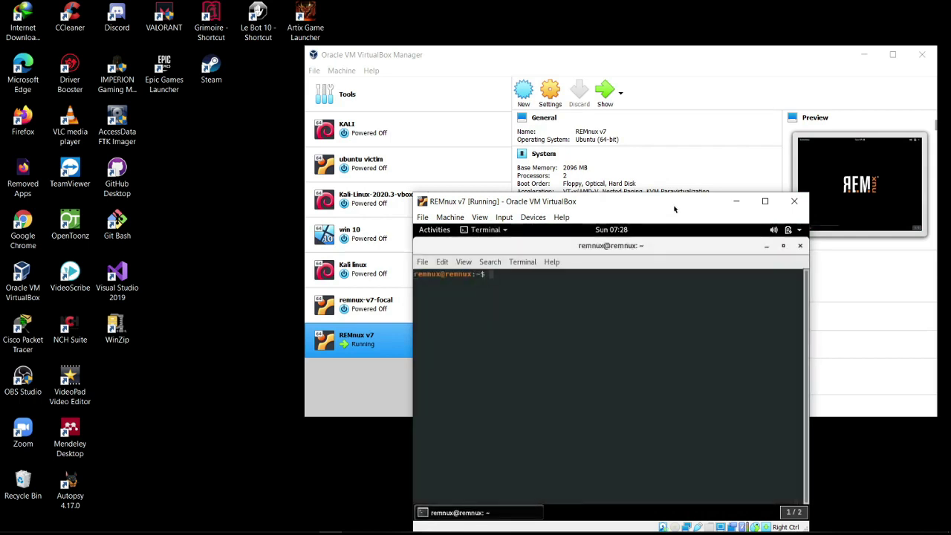
Step: Maximize the REMnux v7 machine window, bring its terminal to the front, and switch to the root user with sudo su
click(765, 201)
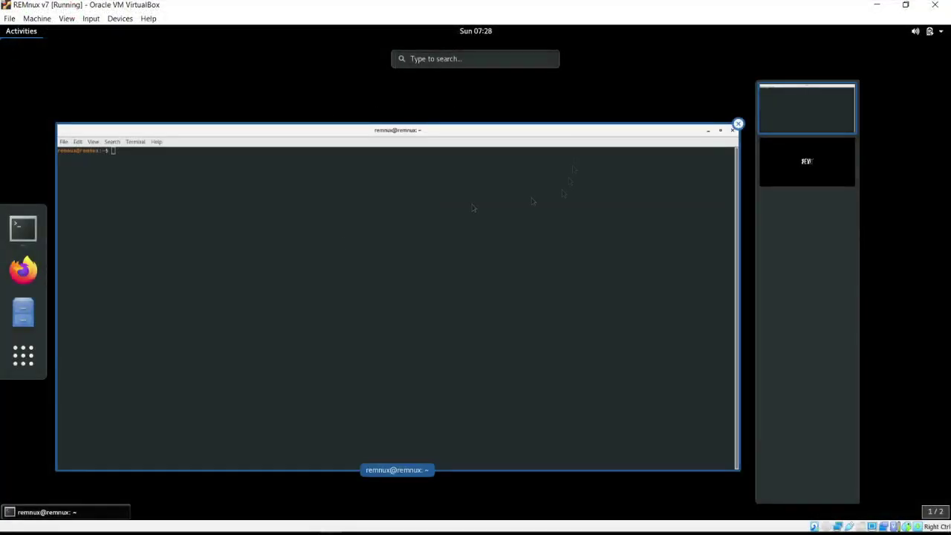
click(346, 242)
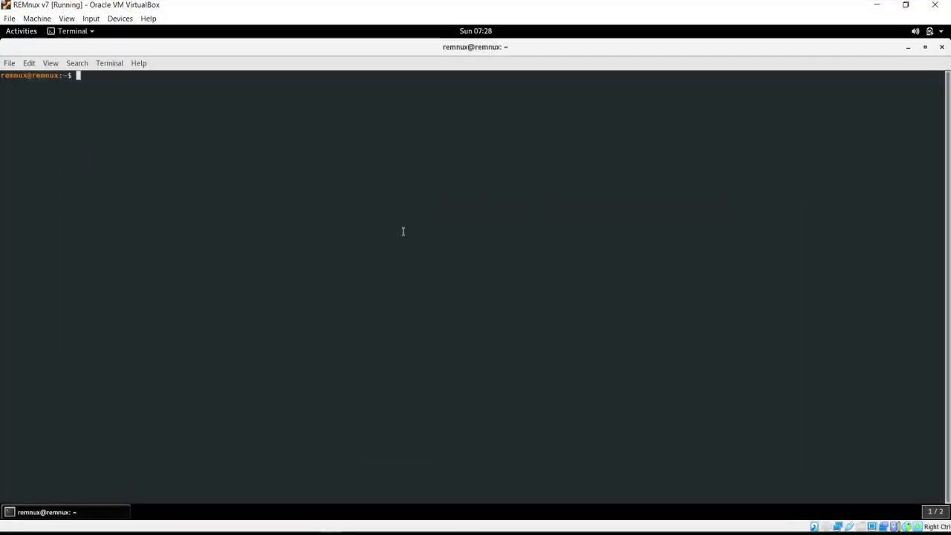
text(sudo su)
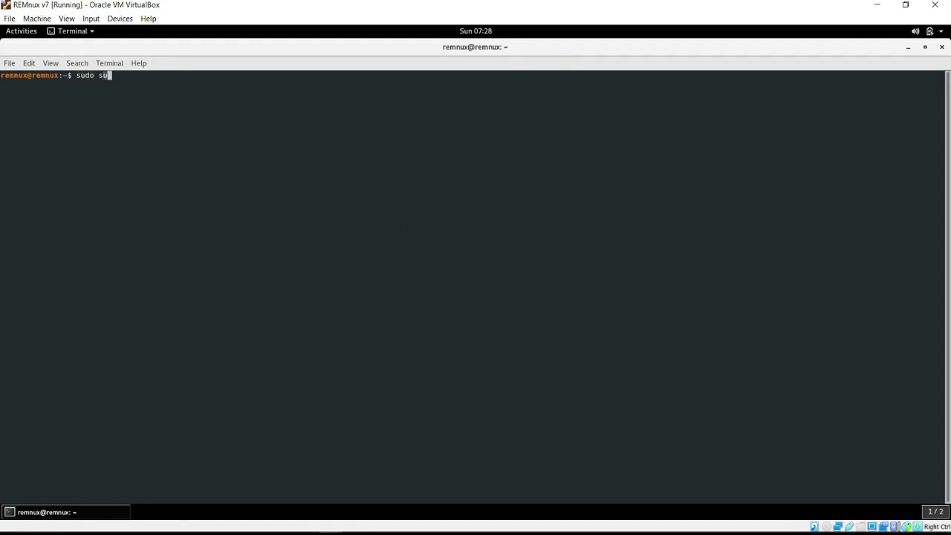
key(Return)
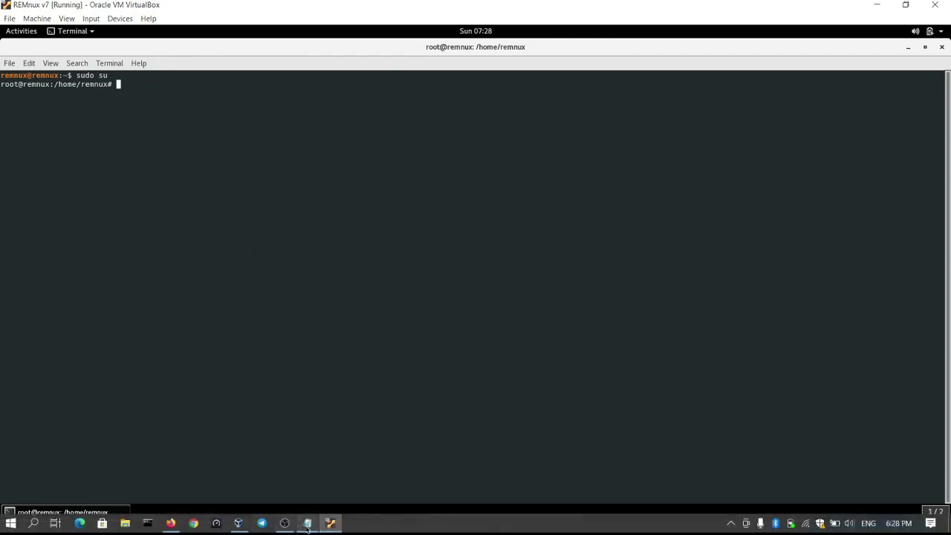
Step: Add the line "nah disini kita sudah masuk ke dalam REMnux nya dan sudah masuk hak akses root nya juga," to the Notepad note
click(310, 526)
click(380, 300)
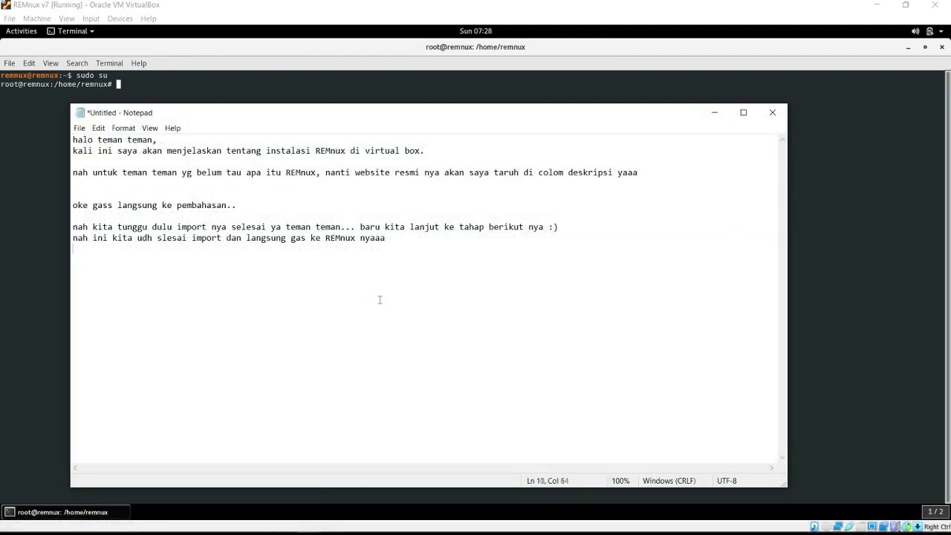
key(Return)
key(Return)
text(ma)
key(BackSpace)
key(BackSpace)
text(nah disini kita suda)
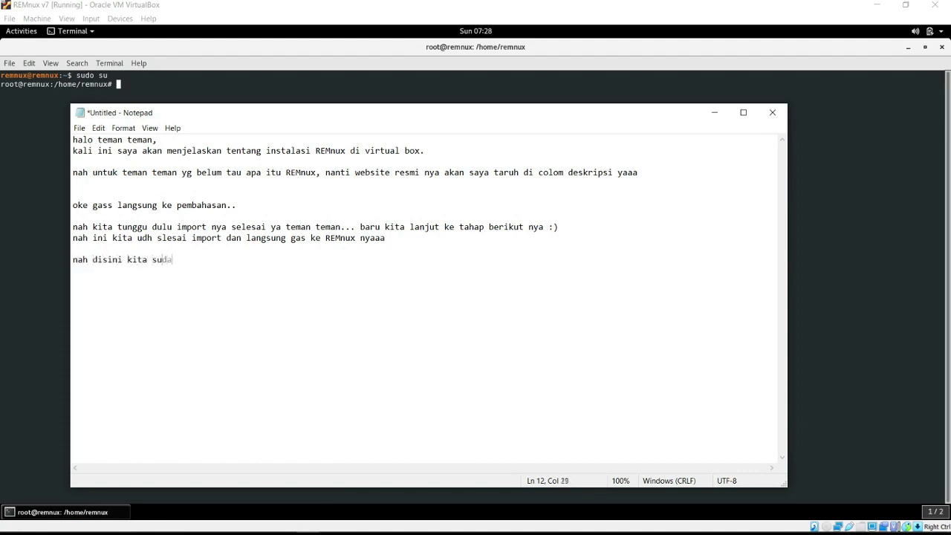
text(h masuk ke dalam re)
key(BackSpace)
key(BackSpace)
text(RE)
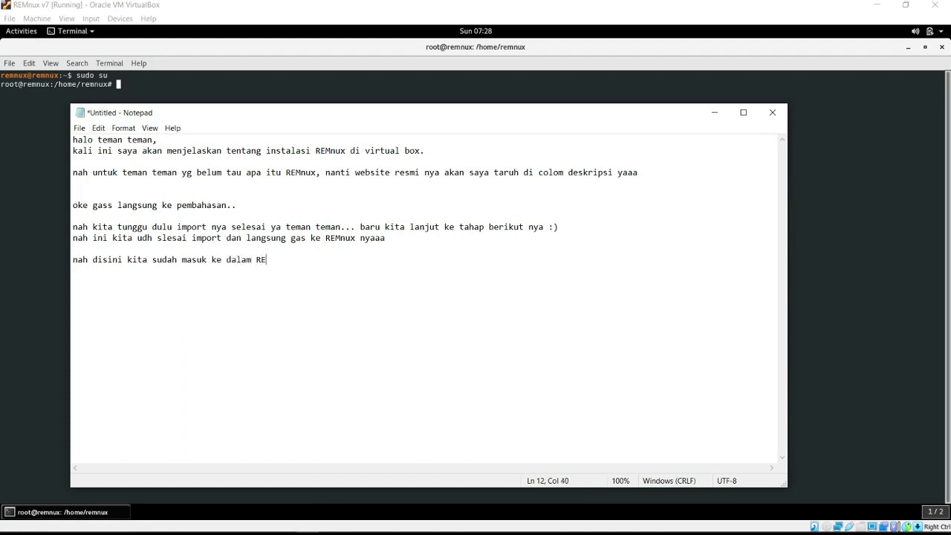
text(MNU)
key(BackSpace)
key(BackSpace)
text(nux nya dah)
text( nah)
key(BackSpace)
key(BackSpace)
key(BackSpace)
key(BackSpace)
key(BackSpace)
key(BackSpace)
text(n sudah masuk)
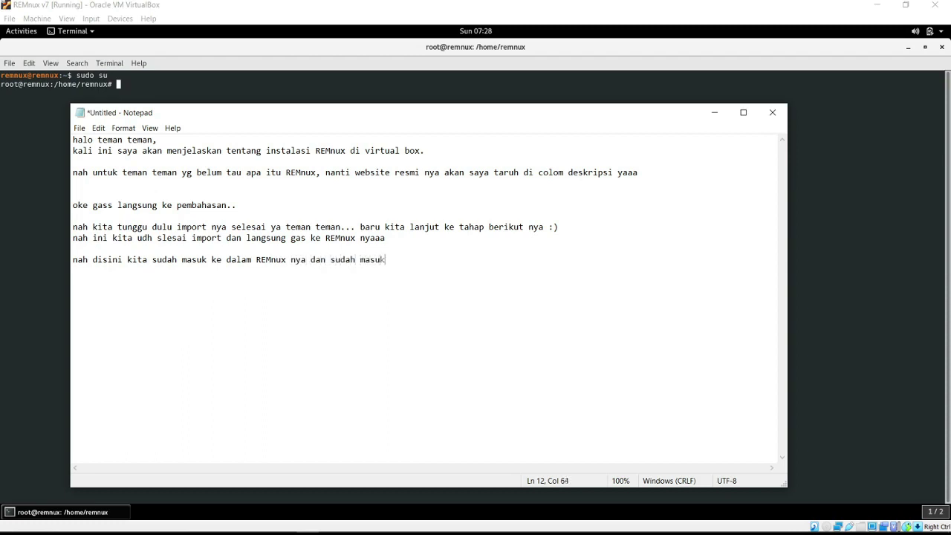
text( h)
key(BackSpace)
text(r)
text(hak akses )
text(root n)
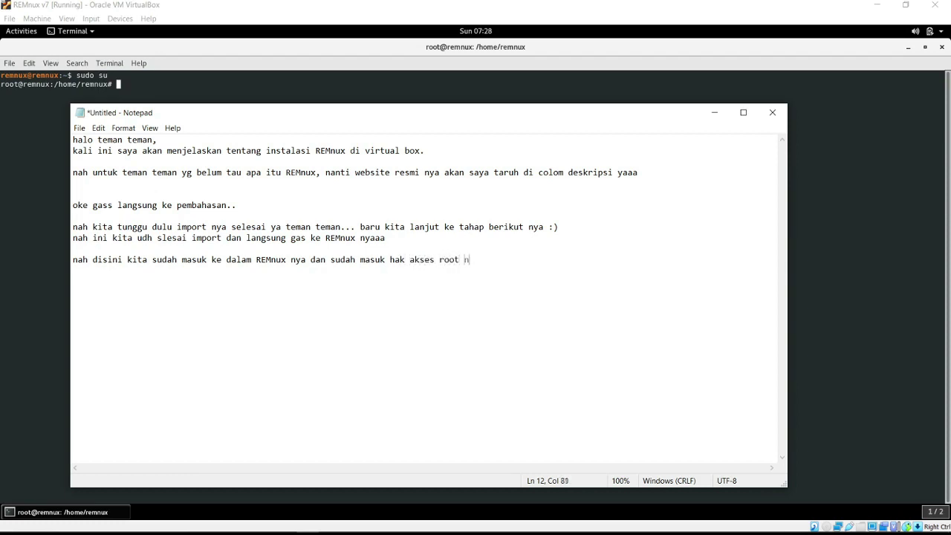
text(ya juga)
Step: Add the line "langkah selanjutnya kita cari dulu bahan buat analysis kita kalii ini..." to the note, then minimize Notepad
text(angkah sel)
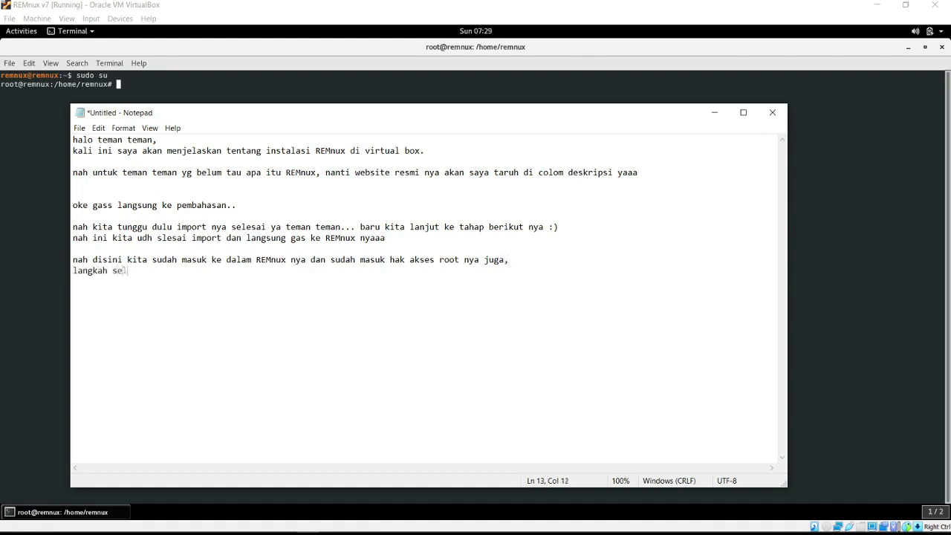
text(anjutnya kita cari dulu)
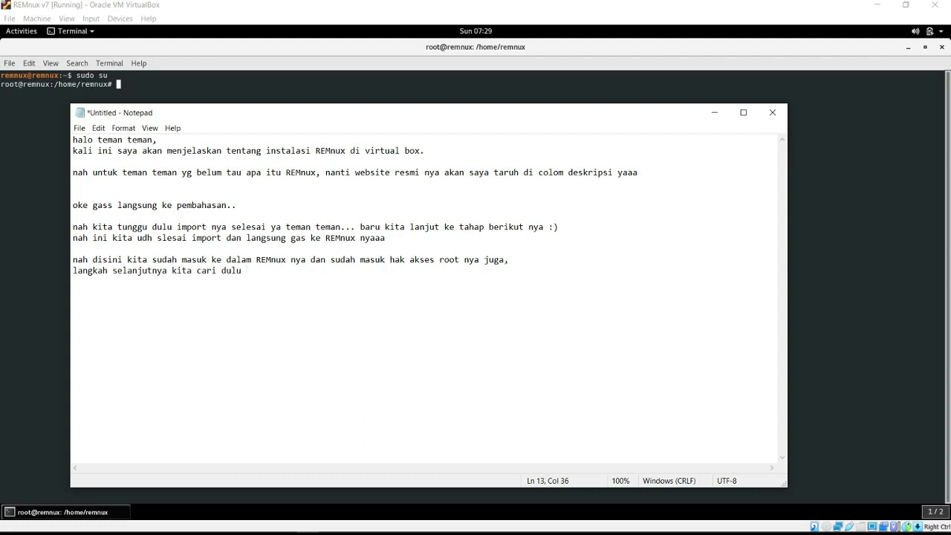
text( bahan buat analysis kita)
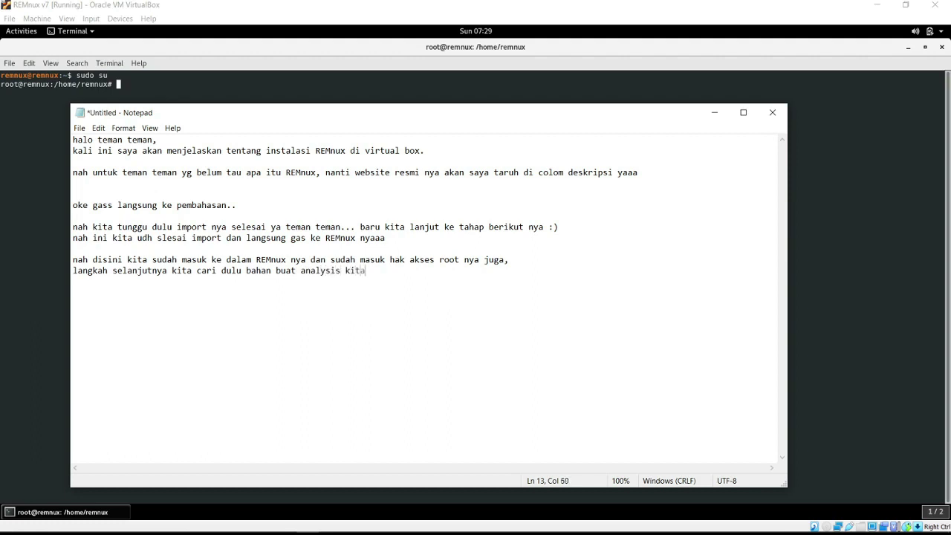
text( kalii ini...)
click(714, 112)
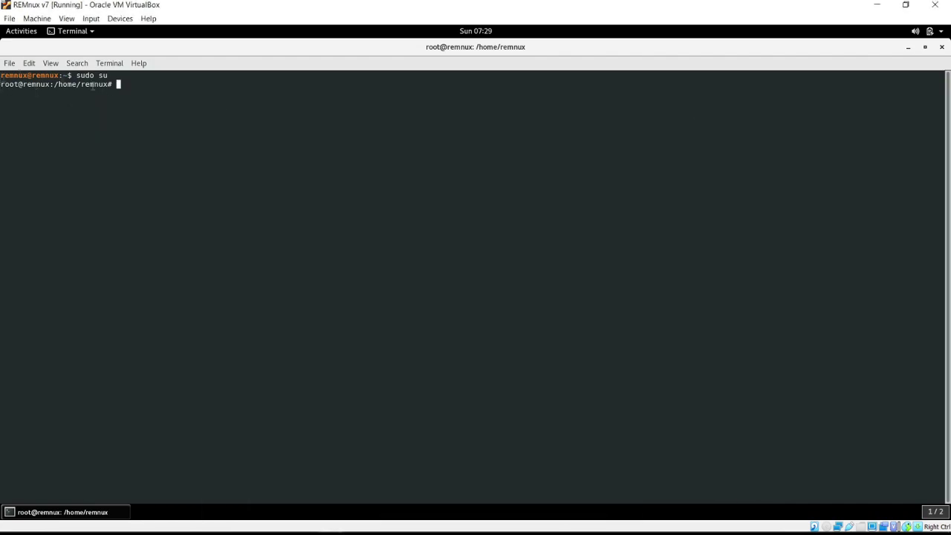
Step: Launch Firefox in the REMnux machine and complete its welcome setup, skipping the data import and saving the Dark theme
mouse_move(2, 30)
click(22, 269)
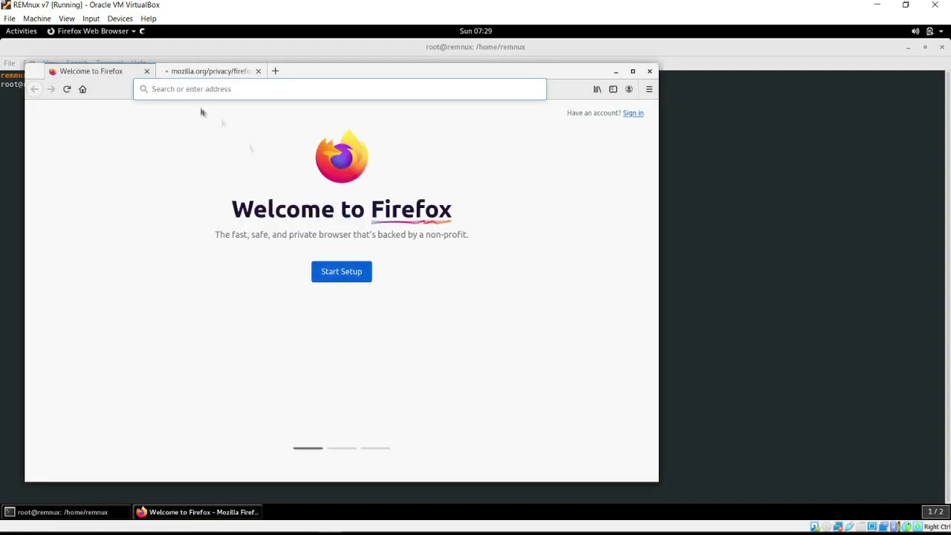
click(339, 272)
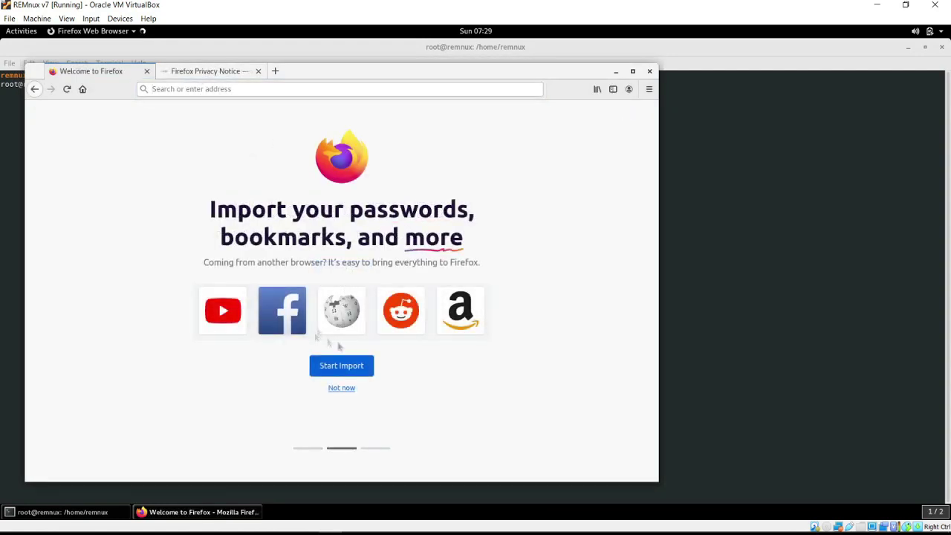
click(341, 388)
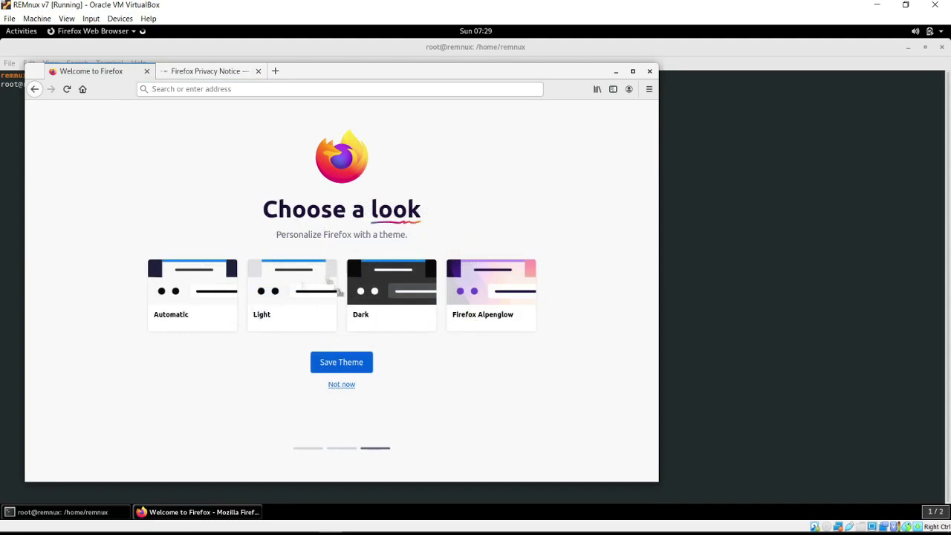
click(366, 315)
click(326, 363)
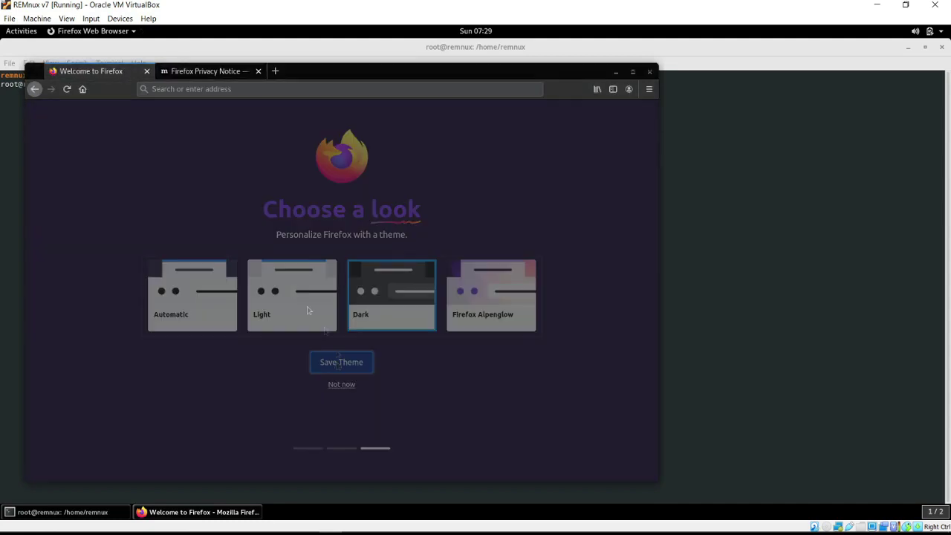
Step: Search the web for "malware exee sample github" in Firefox
click(232, 90)
text(ma)
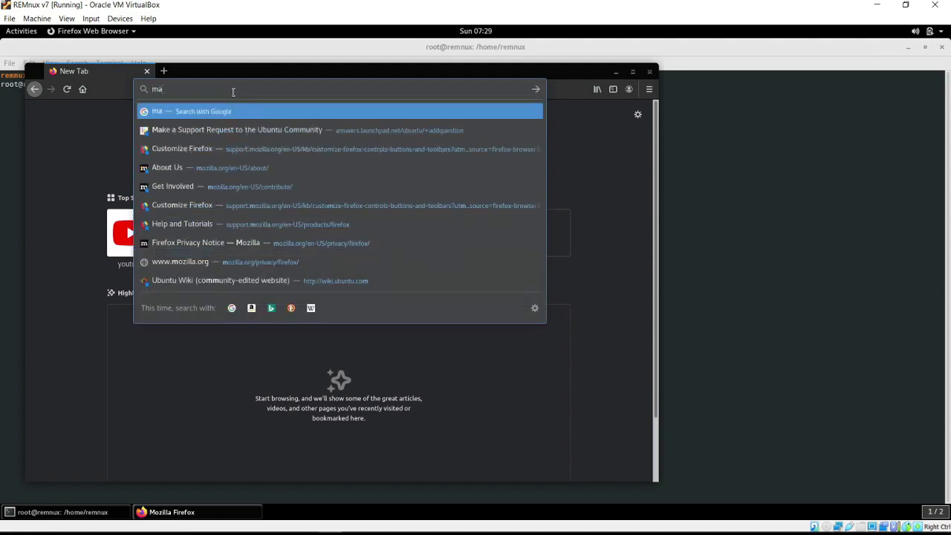
text(lw)
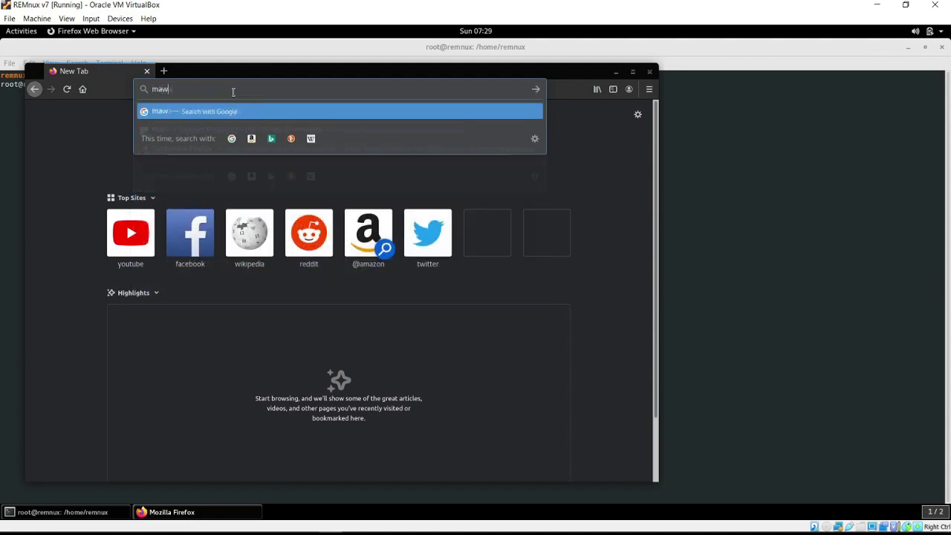
text(are e)
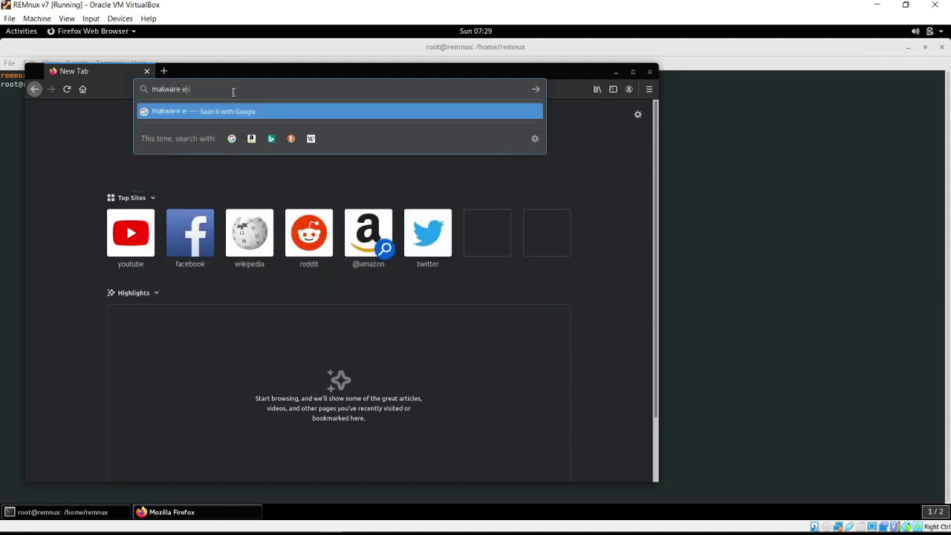
text(xee github)
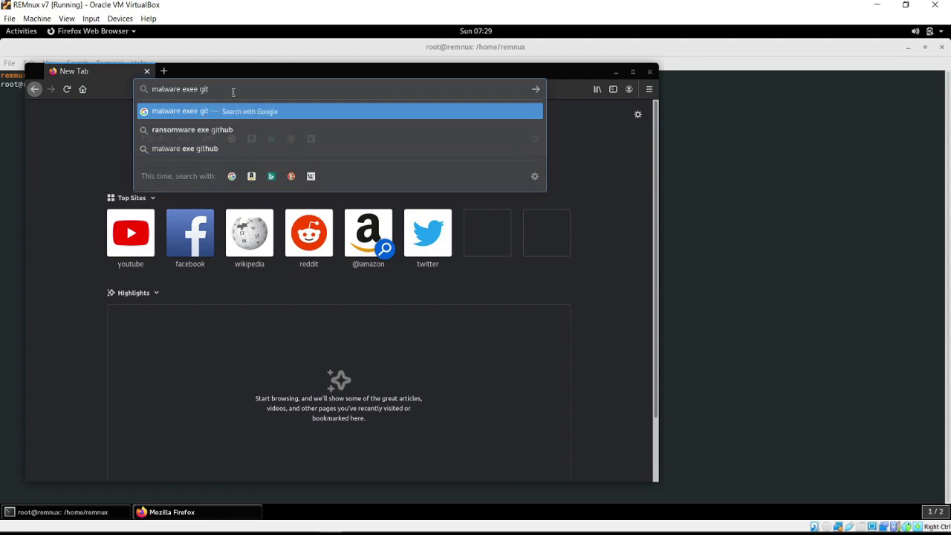
key(BackSpace)
key(BackSpace)
key(BackSpace)
key(BackSpace)
key(BackSpace)
key(BackSpace)
text(sample github)
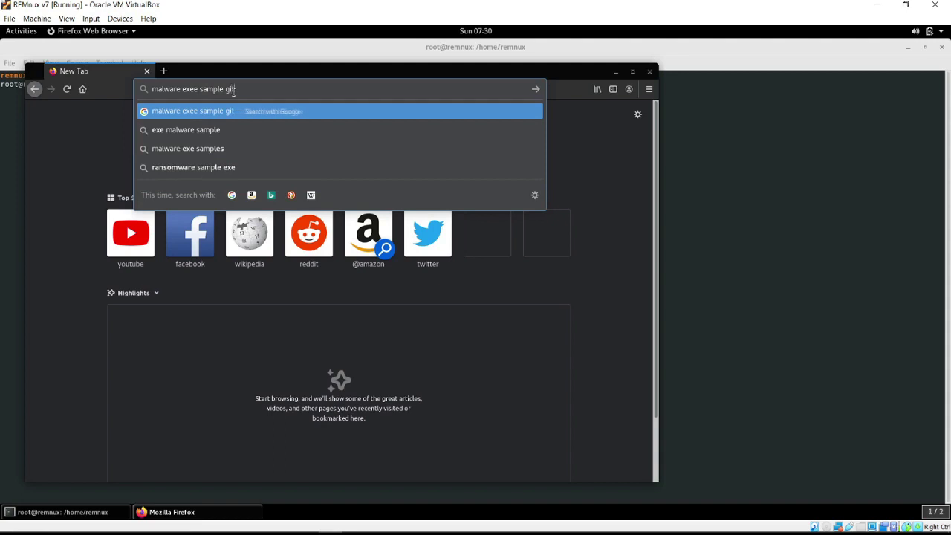
key(Return)
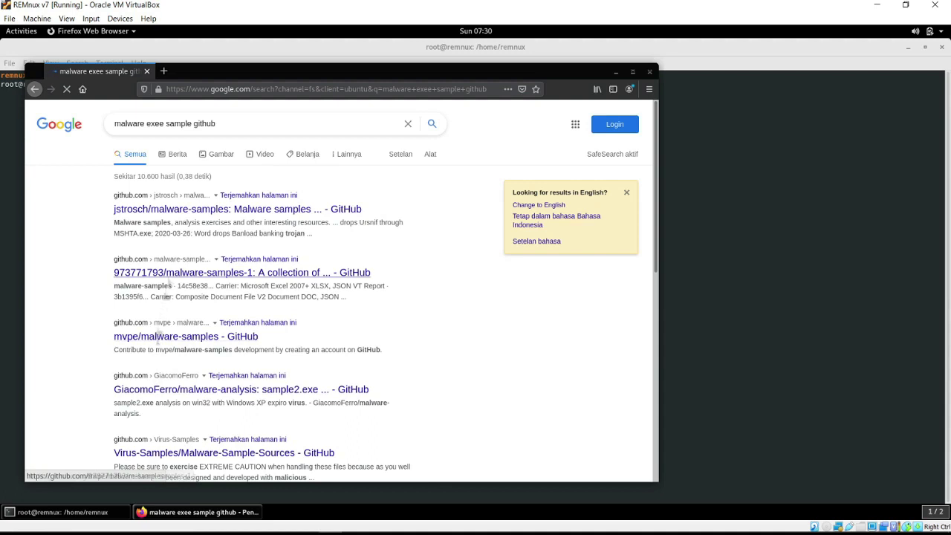
Step: Open the mvpe/malware-samples repository from the search results and save its code as a ZIP file
click(161, 340)
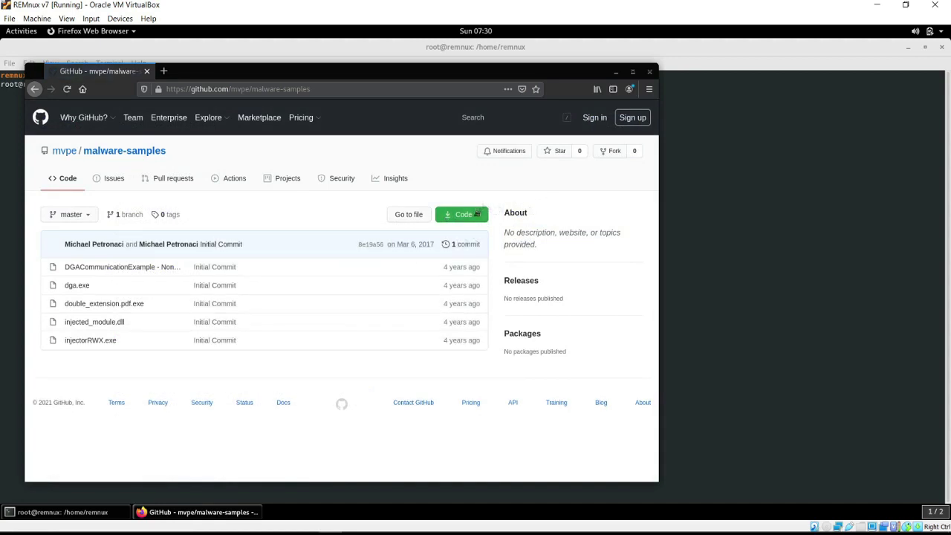
click(480, 214)
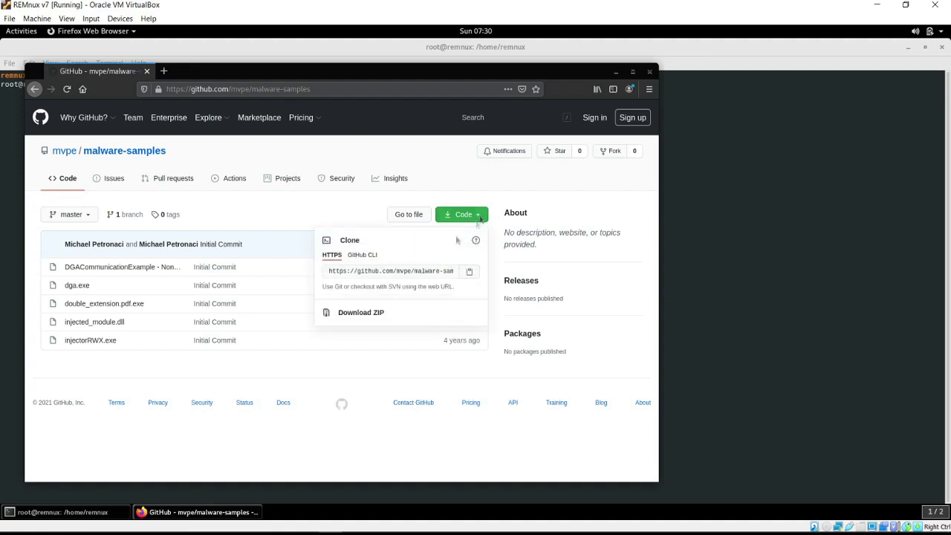
click(379, 313)
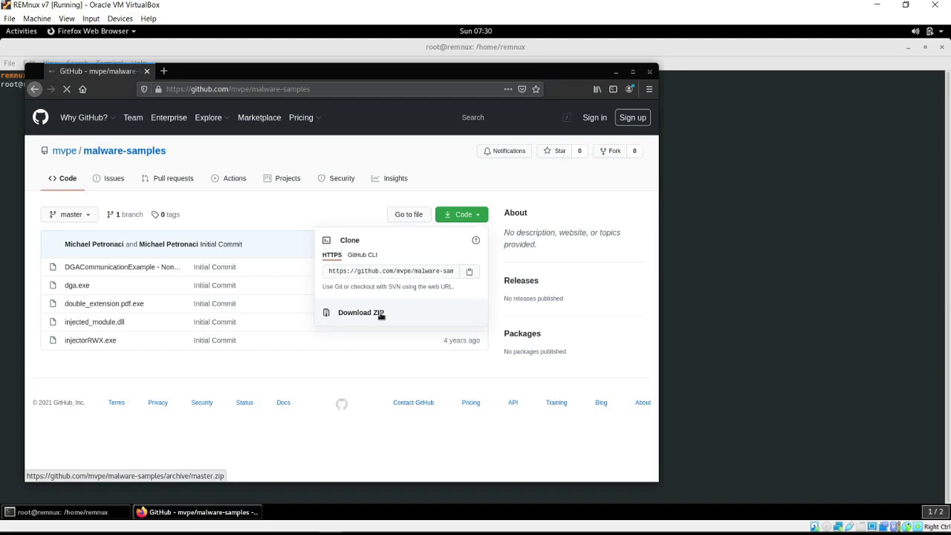
click(253, 314)
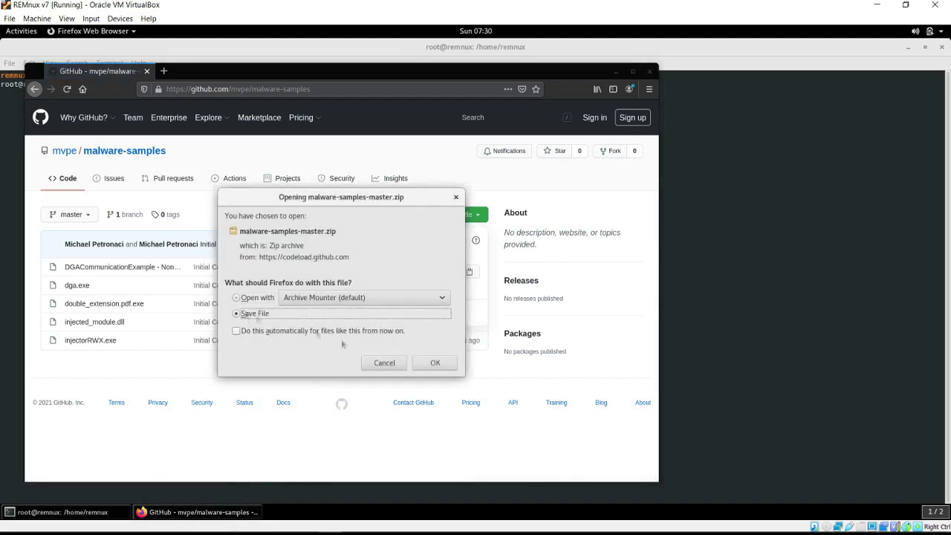
click(435, 363)
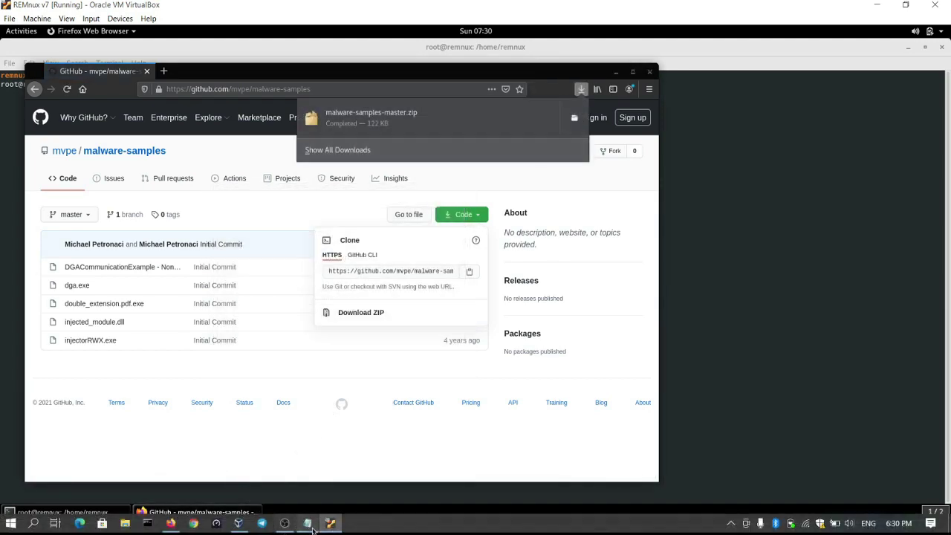
Step: Add the line "nah jika sudah nemu, lansung aja gass download" to the Notepad note, then minimize it
click(311, 526)
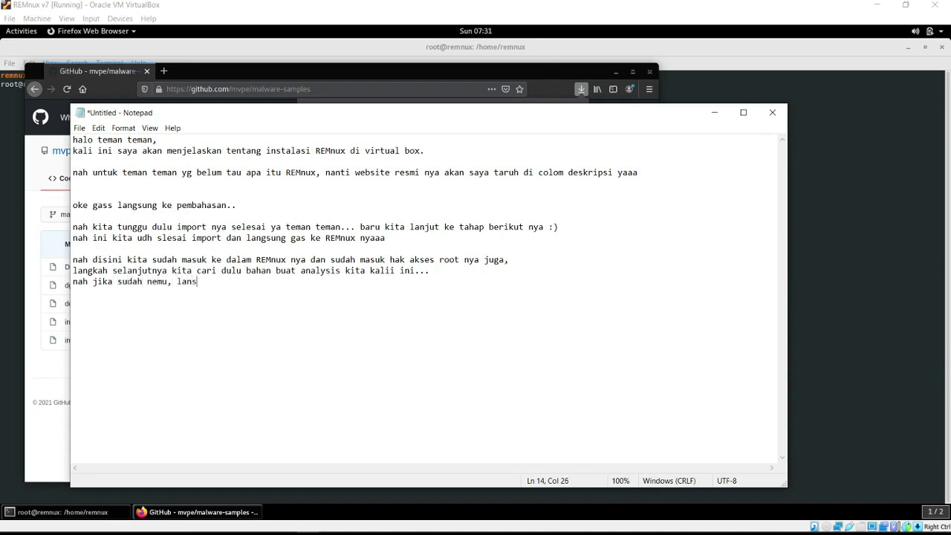
text(ja gass download)
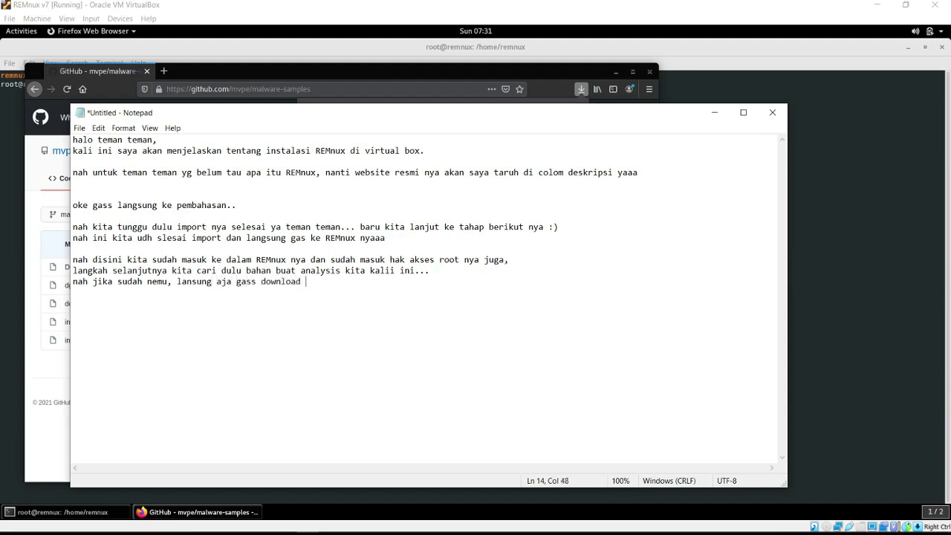
click(714, 112)
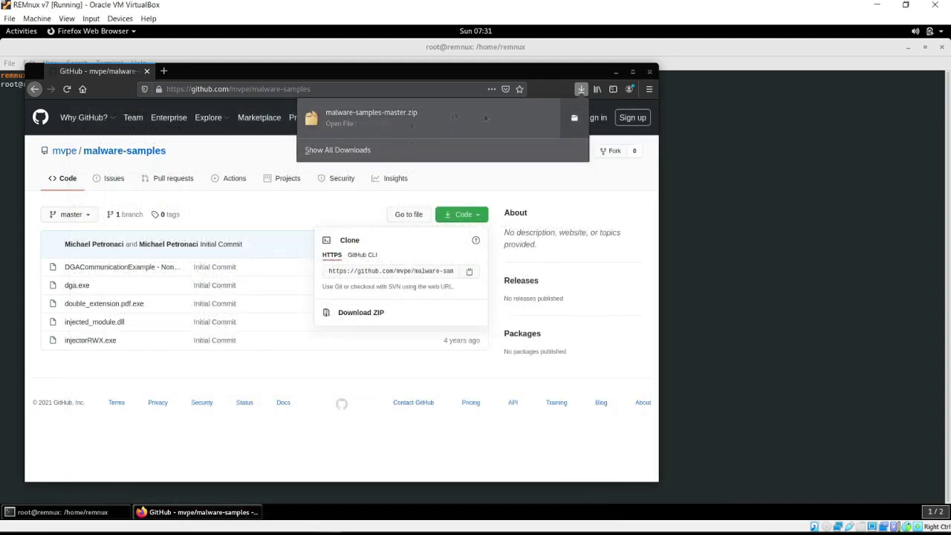
Step: Minimize Firefox, switch to the Files application and open the Downloads folder
click(615, 72)
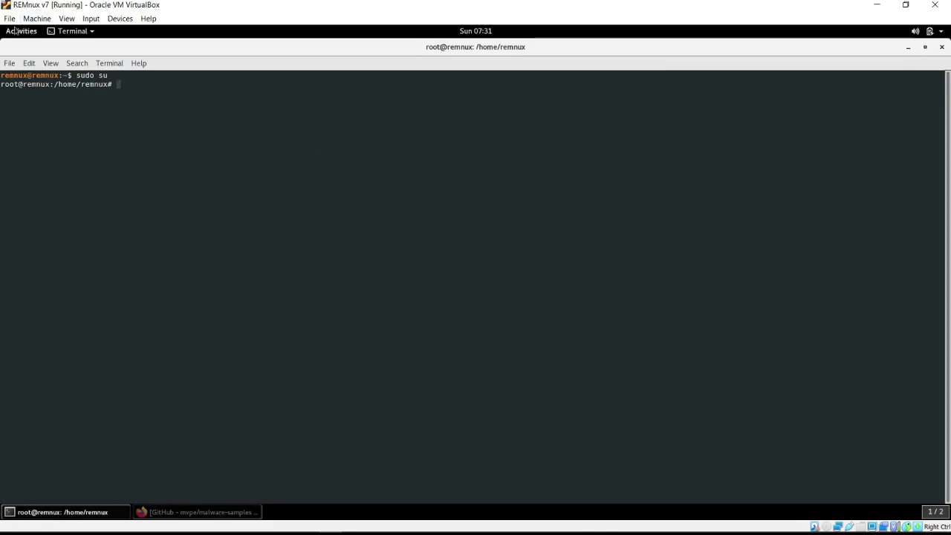
click(15, 31)
click(21, 312)
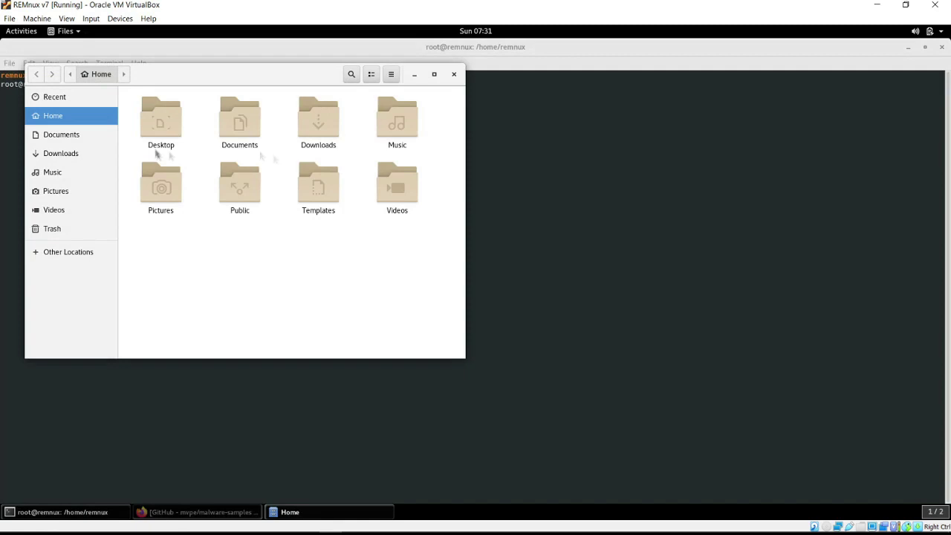
click(249, 121)
double_click(315, 124)
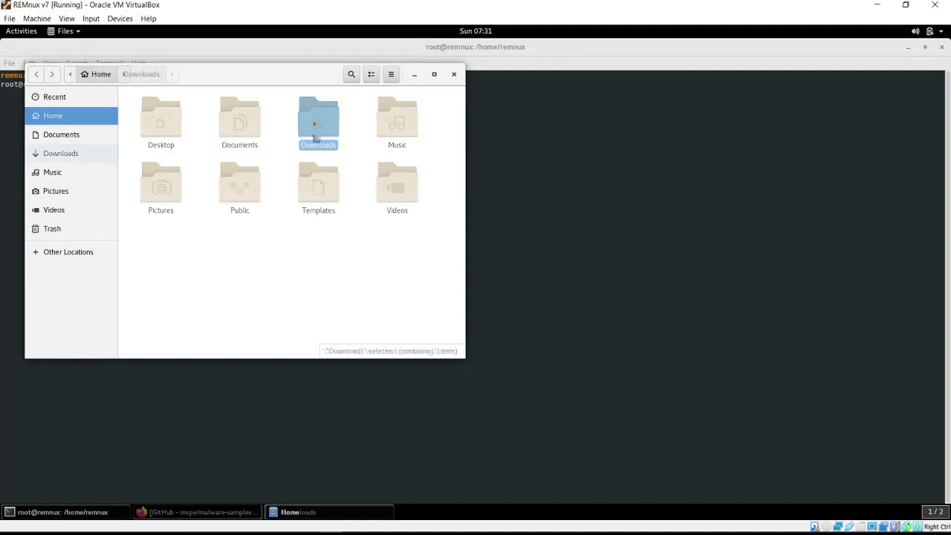
Step: Open malware-samples-master.zip with Archive Mounter to mount the archive
click(162, 120)
right_click(165, 119)
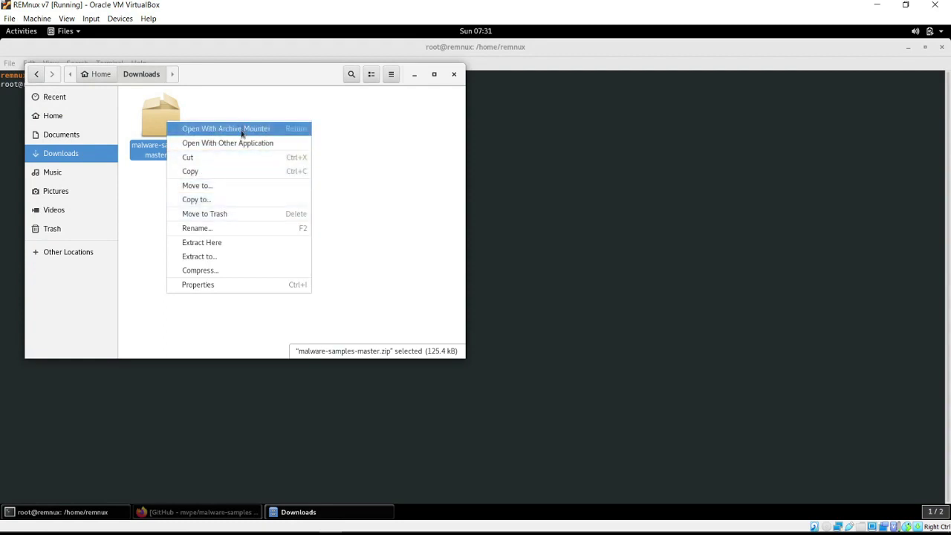
click(242, 131)
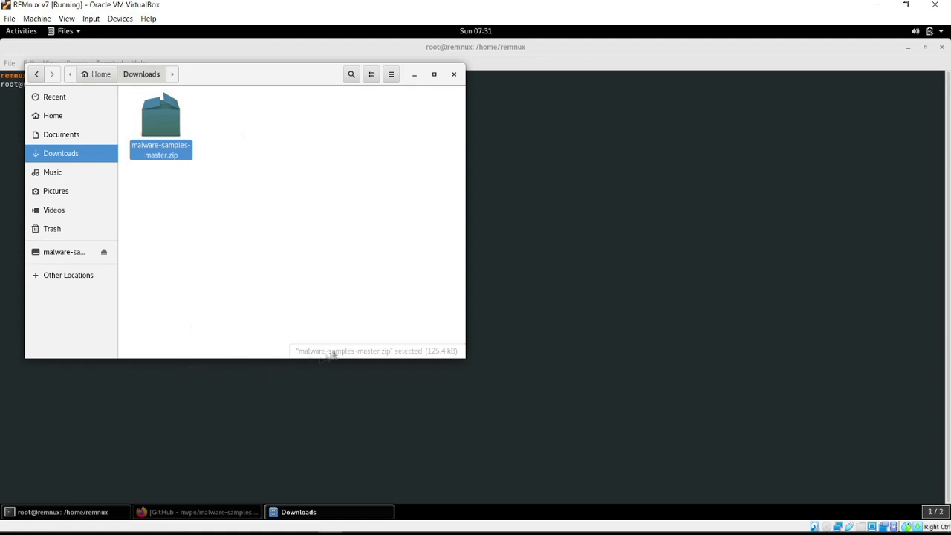
right_click(166, 121)
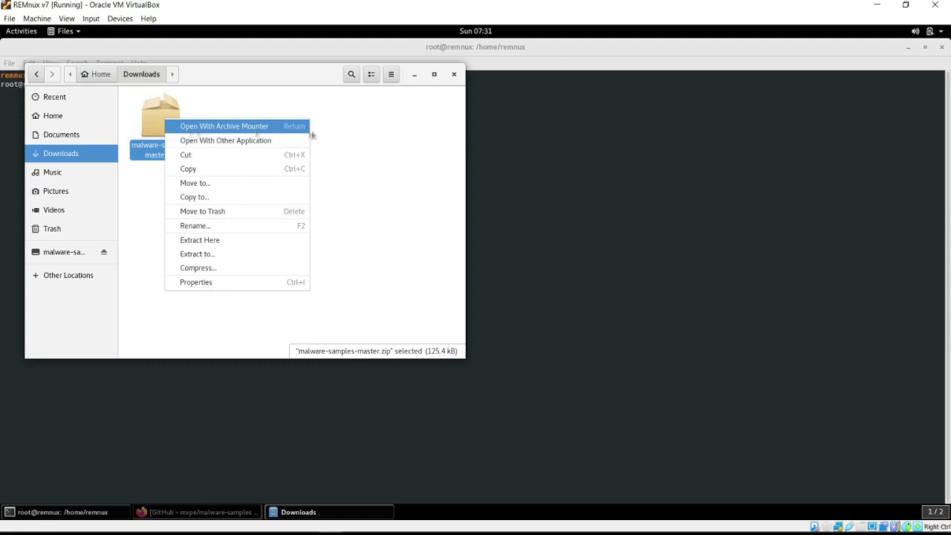
click(349, 136)
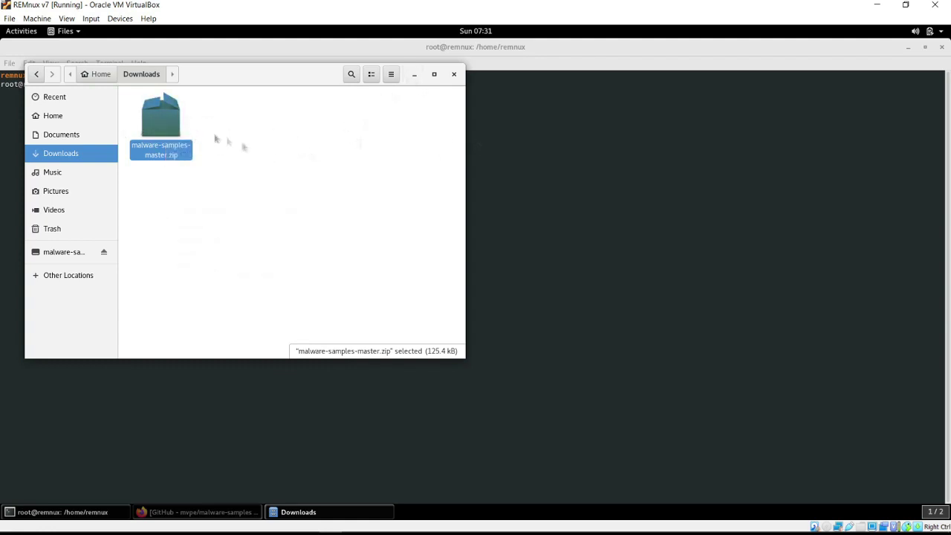
right_click(179, 132)
click(282, 183)
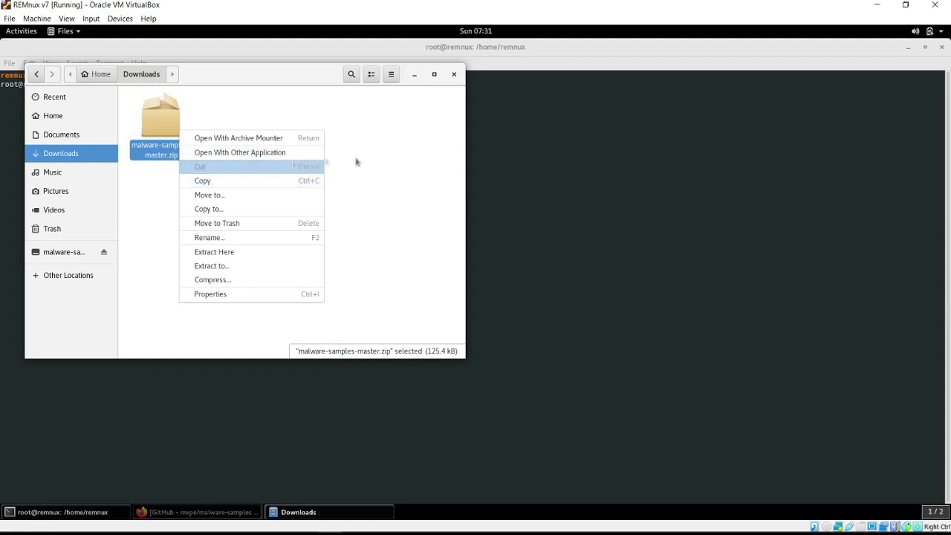
click(412, 77)
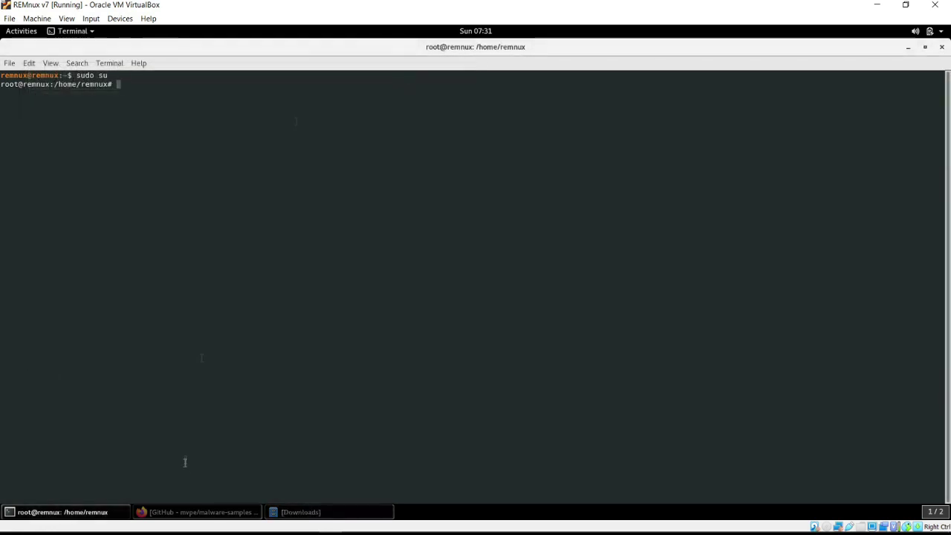
click(320, 512)
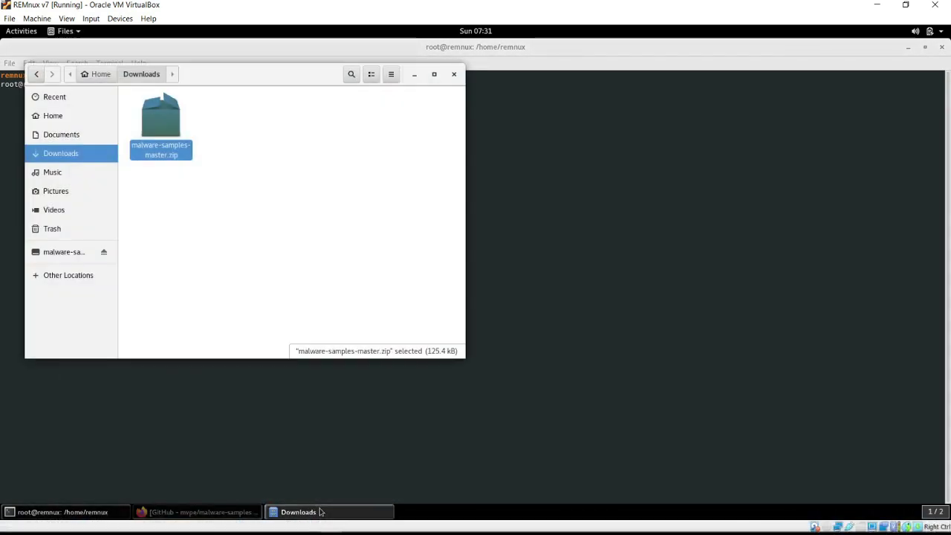
Step: Minimize the Files window and add "lupa gaes, update dulu kita, soalnya kan aplikasi pendukung nya" to the Notepad note after a blank line
click(319, 512)
click(306, 523)
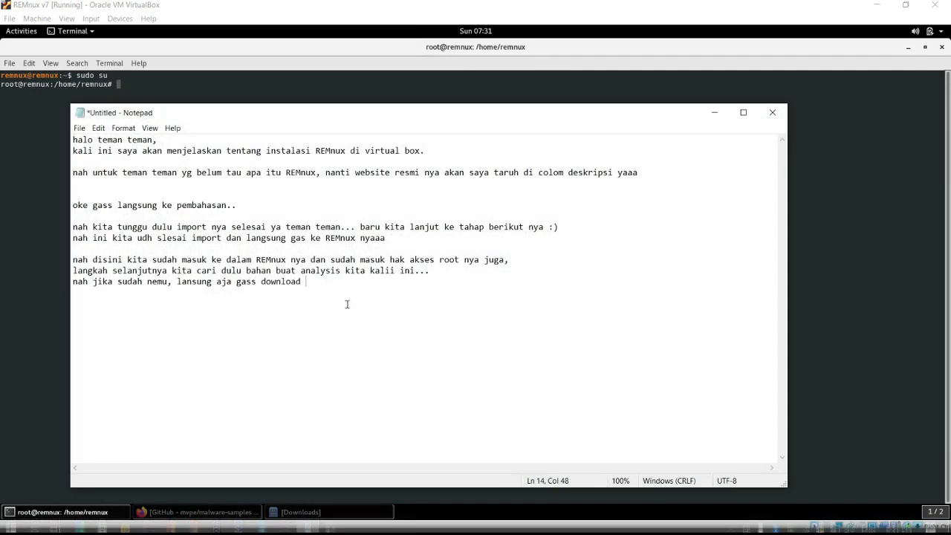
key(Return)
key(Return)
text(lupa g)
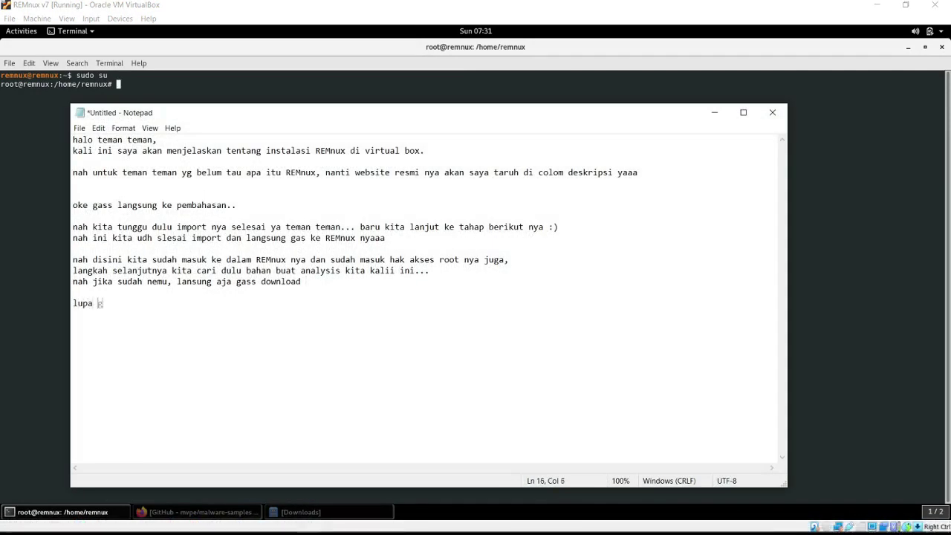
text(aes, update dulu)
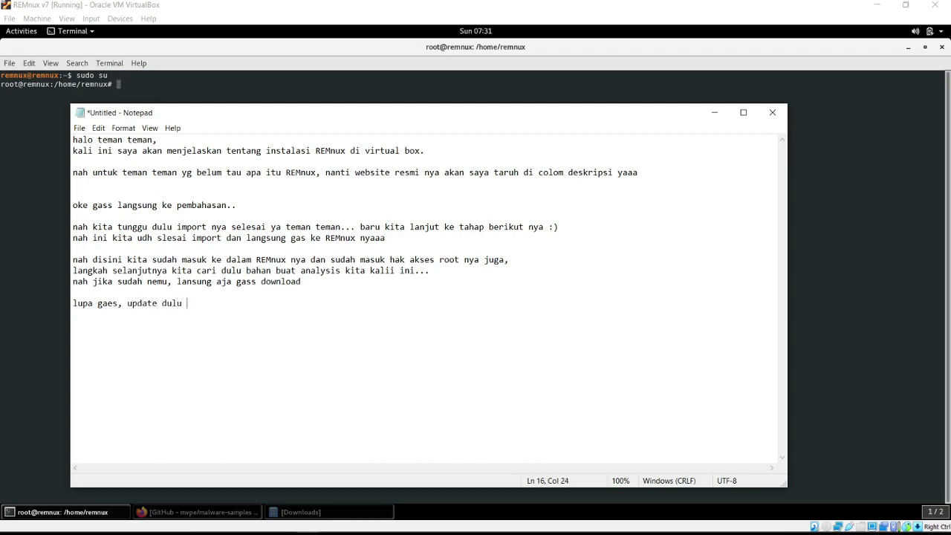
text( kita, soalnya kan )
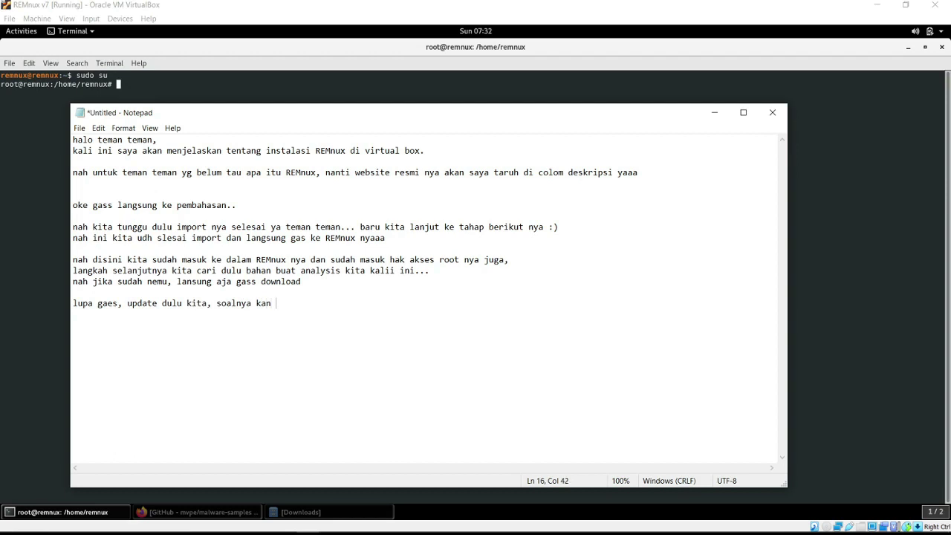
text(aplikasi pendukung nya)
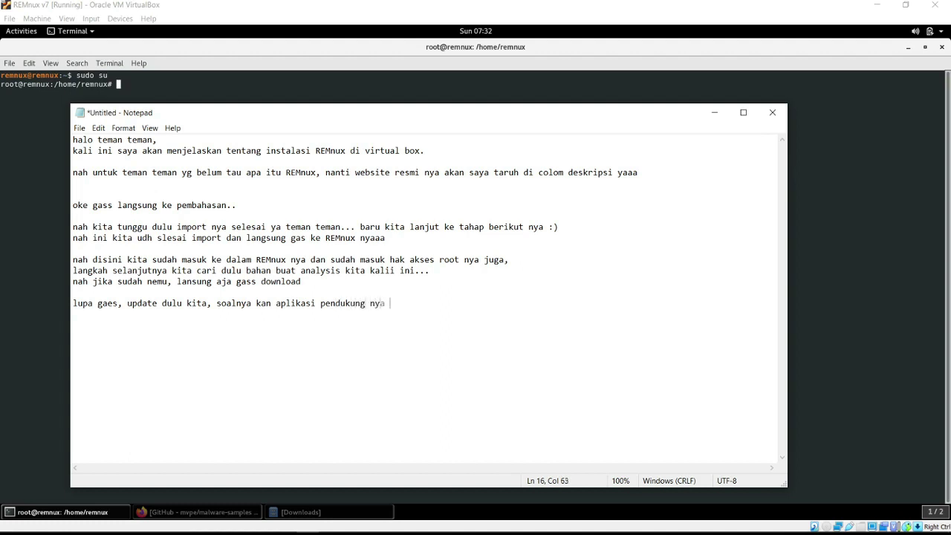